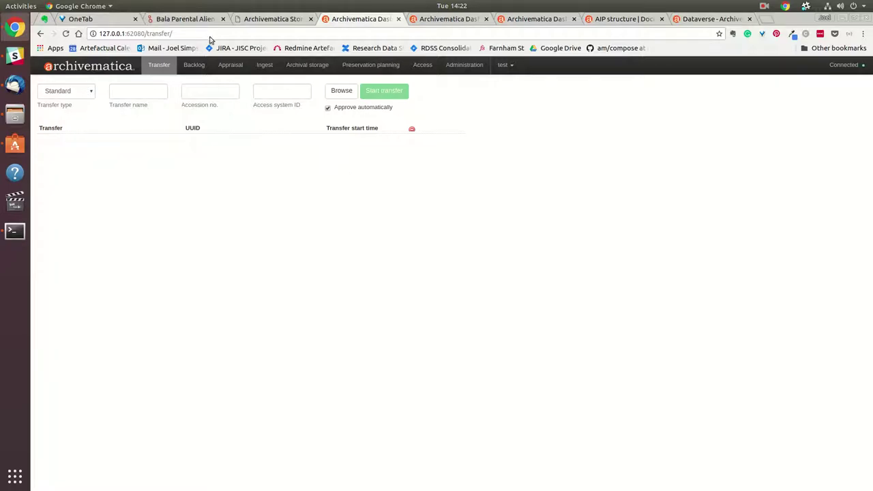
Step: Switch to the Scholars Portal Dataverse demo site and open the Archivematica Test Dataverse to view its dataverses and datasets
left_click(192, 19)
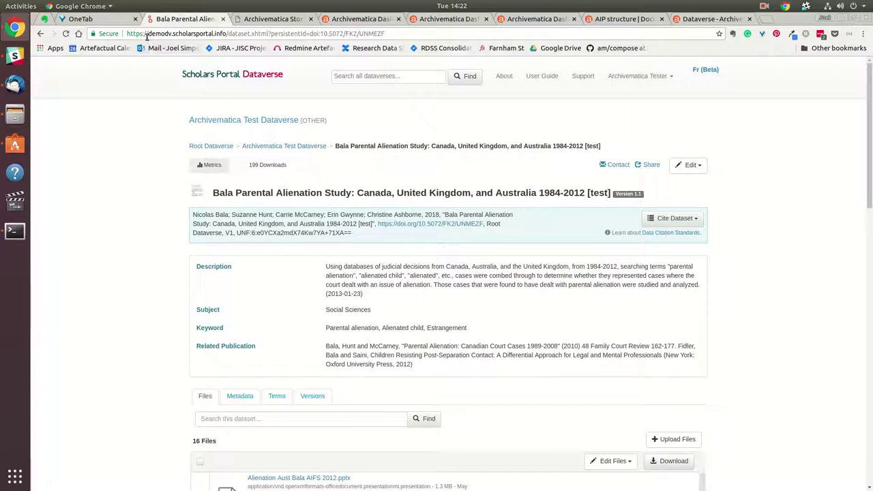
left_click_drag(127, 34, 223, 34)
left_click(133, 219)
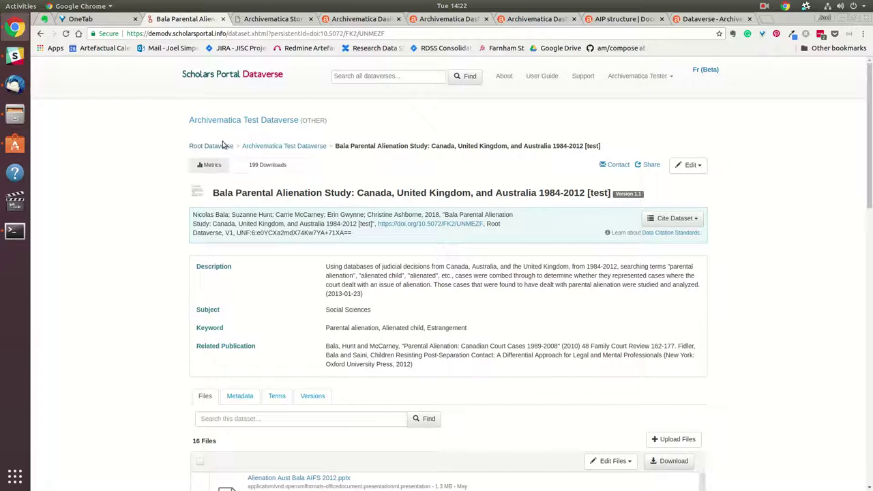
left_click(283, 146)
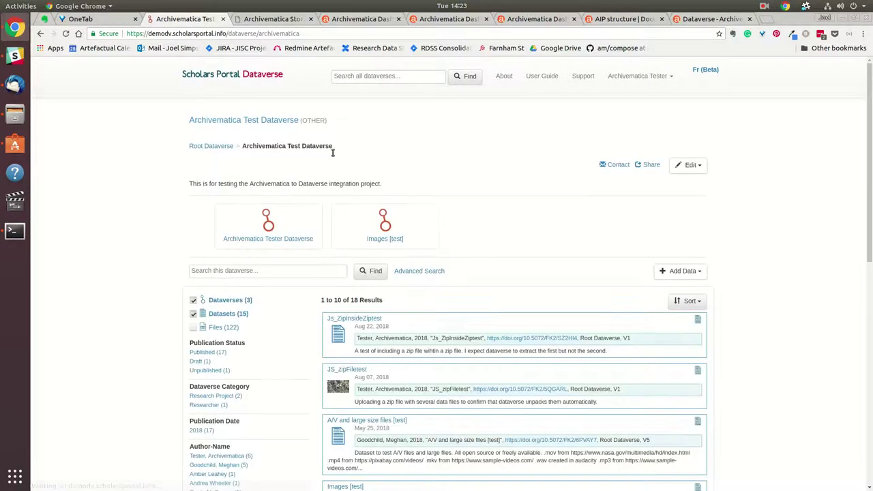
left_click_drag(257, 319, 189, 319)
left_click(272, 301)
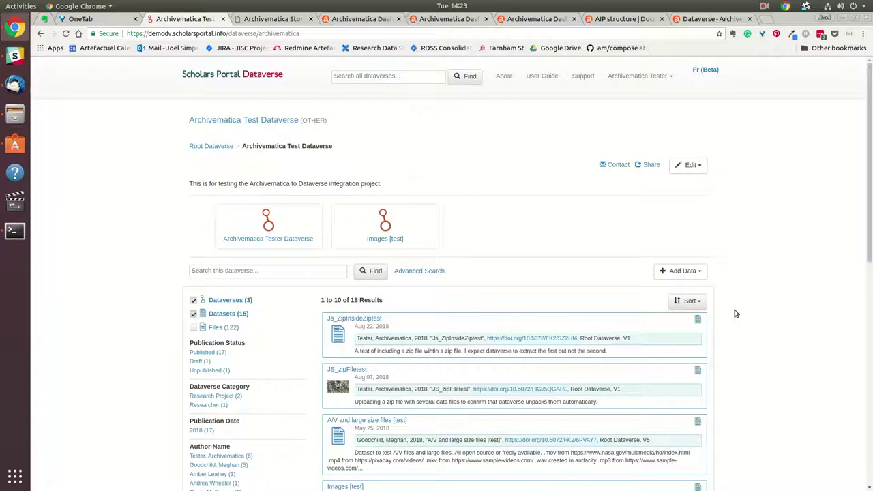
Step: Sort the dataverse results by name in ascending order and open the Parental Alienation Study dataset covering 1984-2012
left_click(688, 301)
left_click(679, 323)
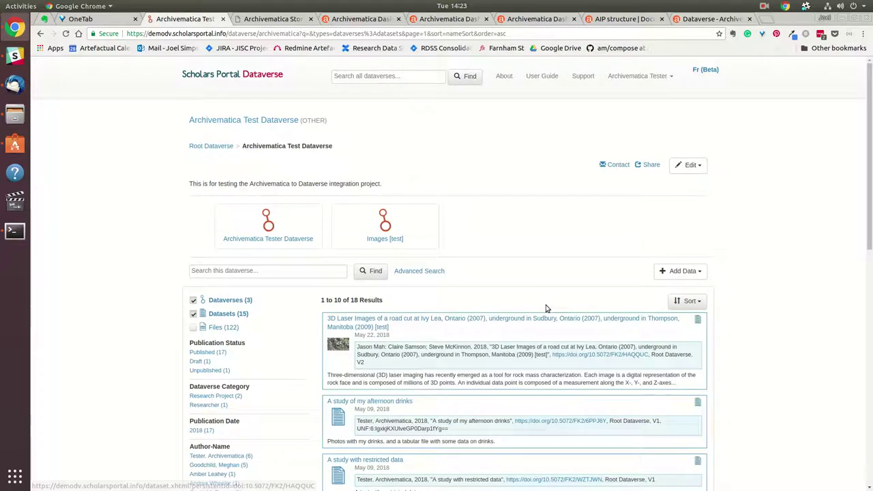
scroll(457, 409, "down", 6)
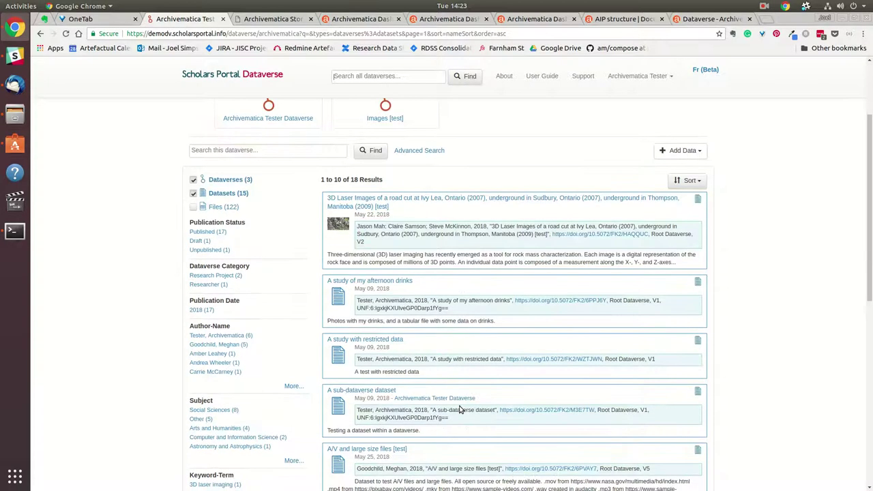
scroll(455, 409, "down", 6)
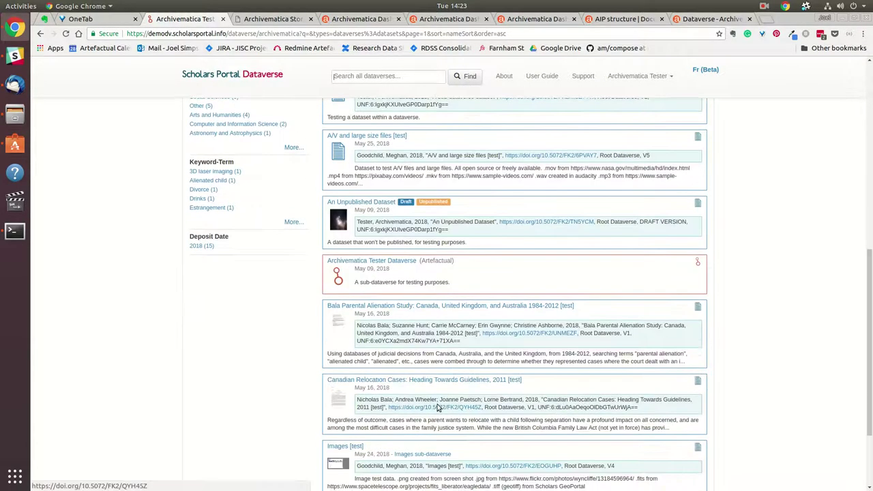
left_click(383, 309)
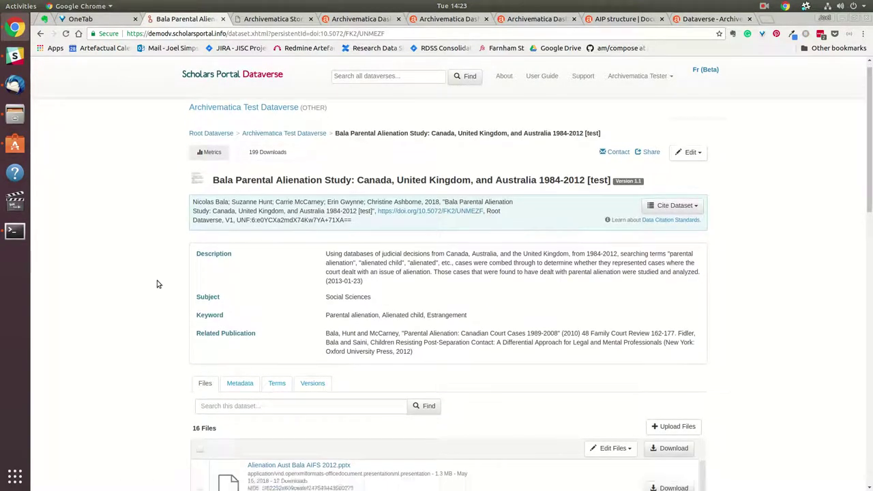
Step: Look through the dataset's file list, including the presentations, tabular data, spreadsheets and PDF summaries
scroll(157, 284, "down", 7)
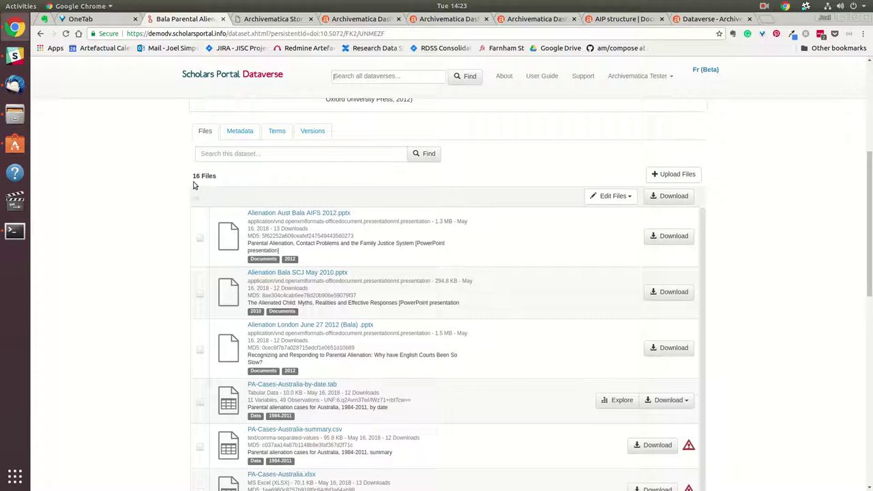
scroll(149, 350, "down", 5)
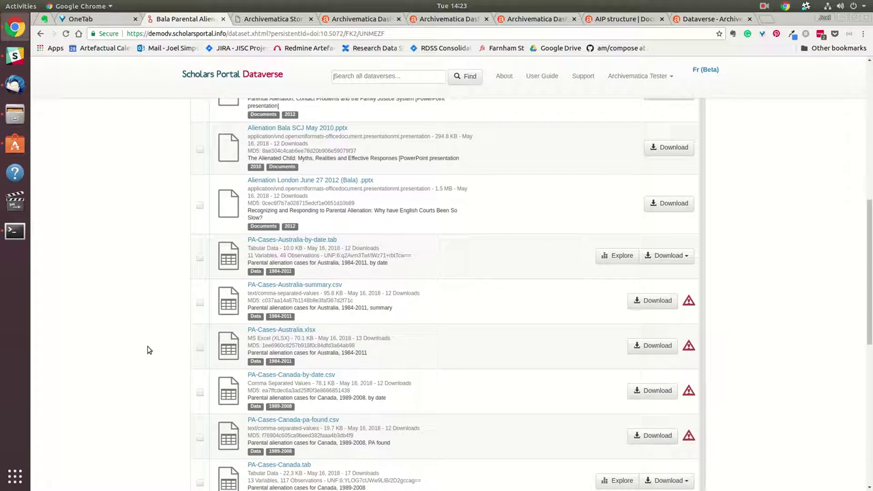
scroll(157, 349, "down", 2)
scroll(156, 349, "down", 3)
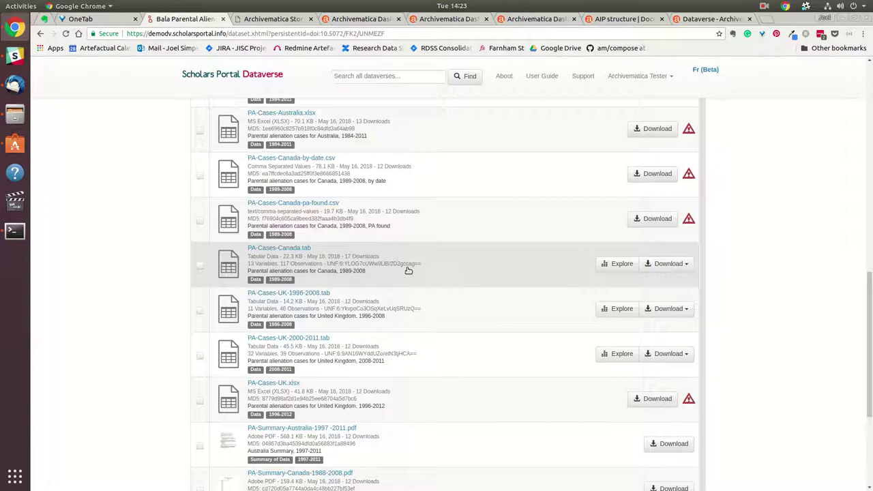
scroll(408, 270, "down", 1)
scroll(407, 271, "up", 4)
scroll(408, 270, "up", 7)
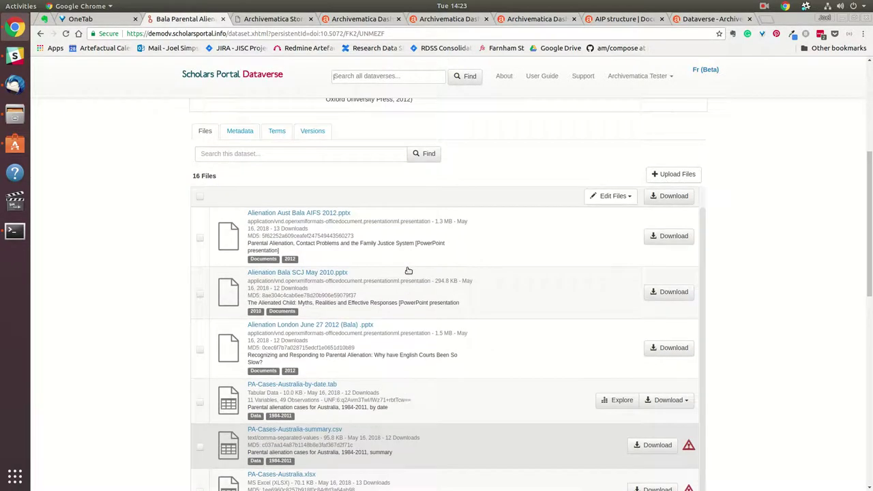
scroll(408, 269, "down", 7)
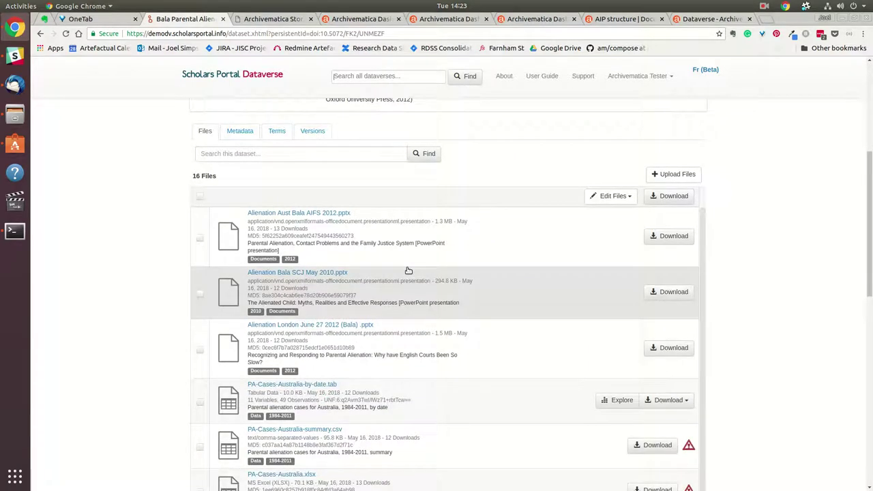
Step: Examine the dataset's citation metadata from the persistent ID through to the related material
left_click(241, 132)
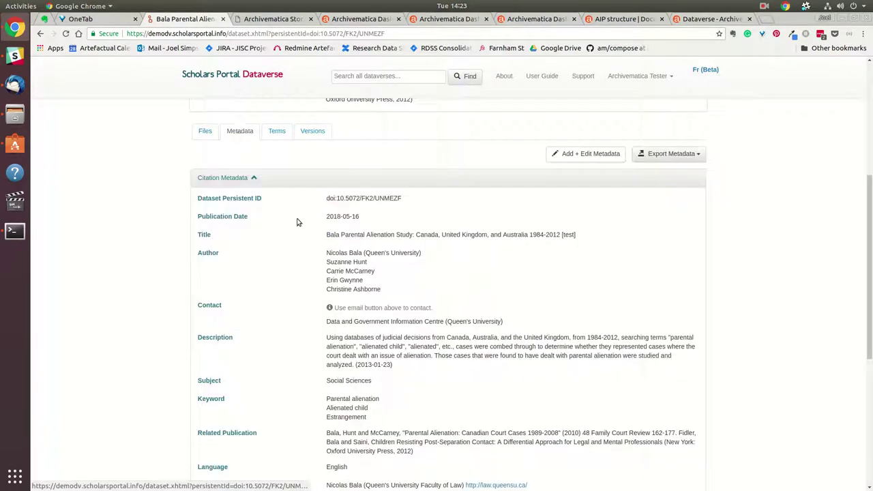
scroll(449, 232, "down", 5)
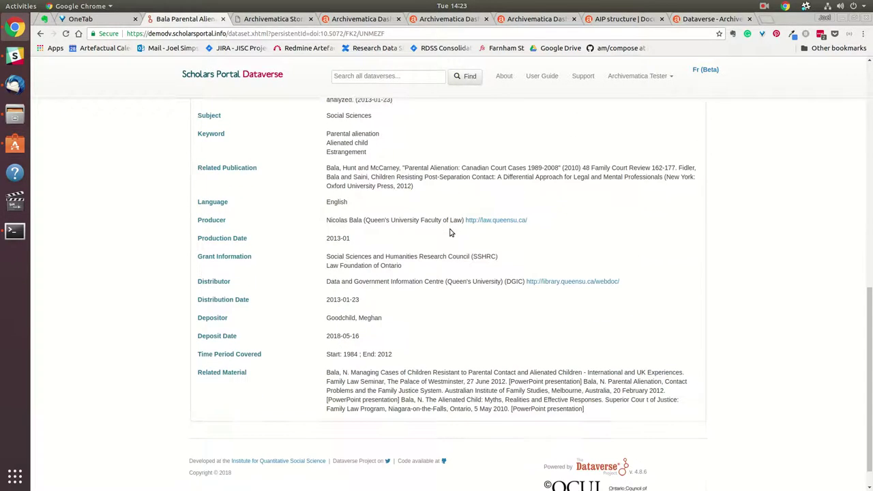
scroll(449, 233, "up", 5)
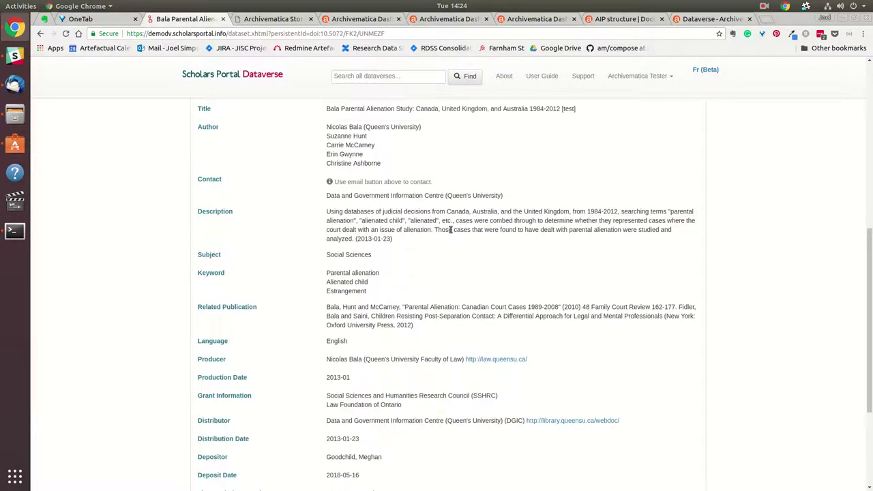
scroll(450, 229, "up", 4)
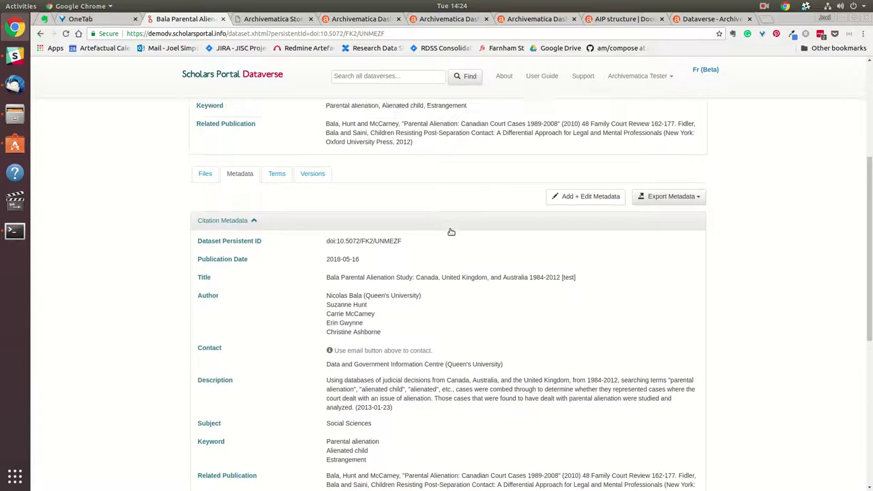
scroll(450, 230, "up", 2)
scroll(450, 230, "down", 2)
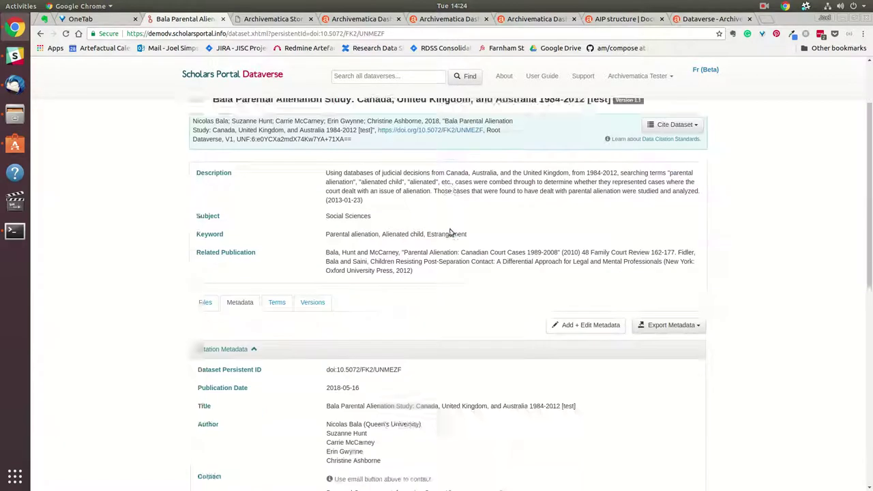
scroll(450, 230, "down", 1)
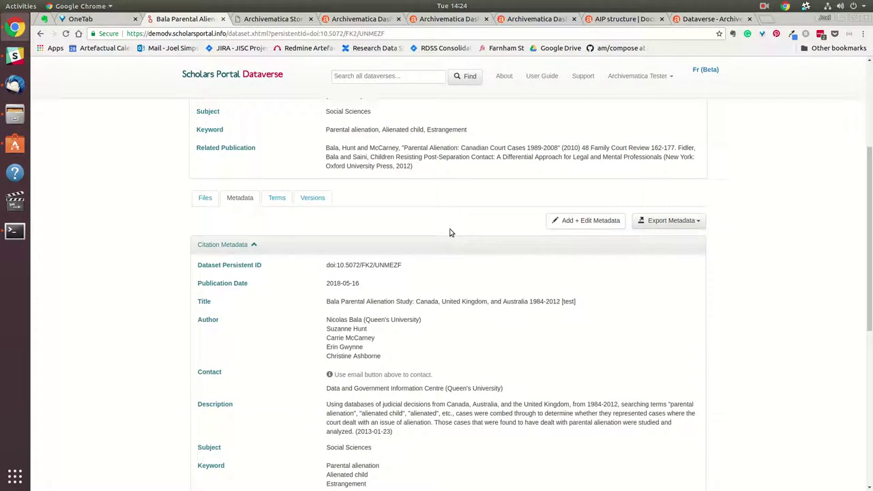
Step: View the dataset's version history, then return to its file list
left_click(311, 199)
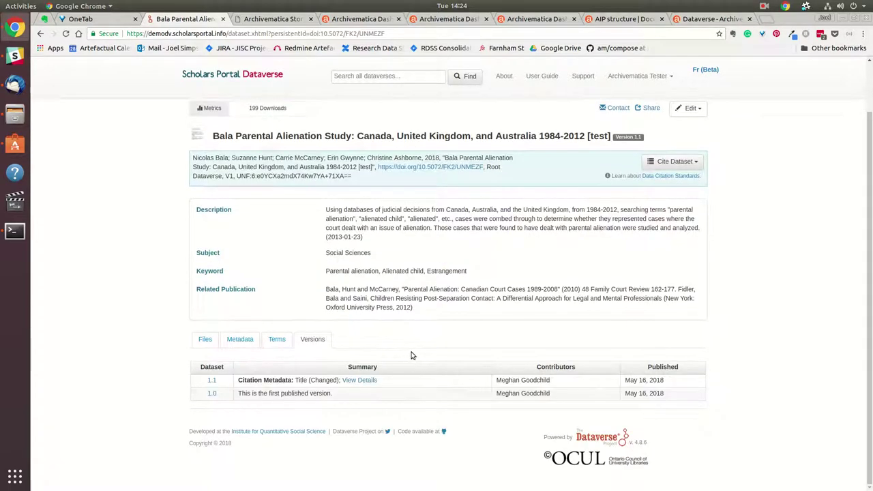
left_click(205, 339)
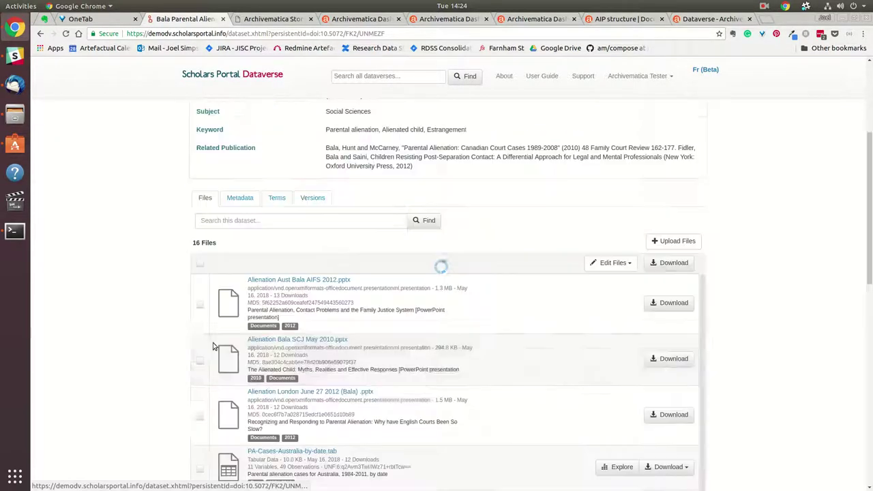
scroll(150, 300, "up", 3)
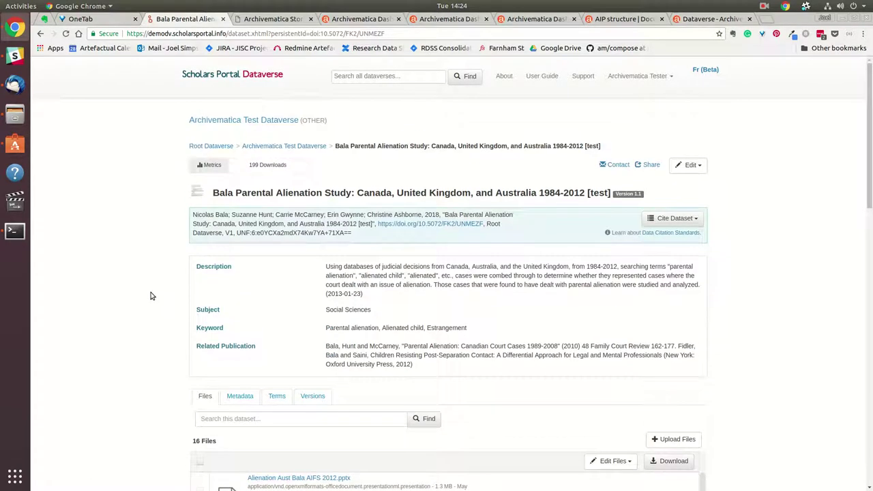
Step: Open the Dataverse account information and display the account's API token
left_click(640, 76)
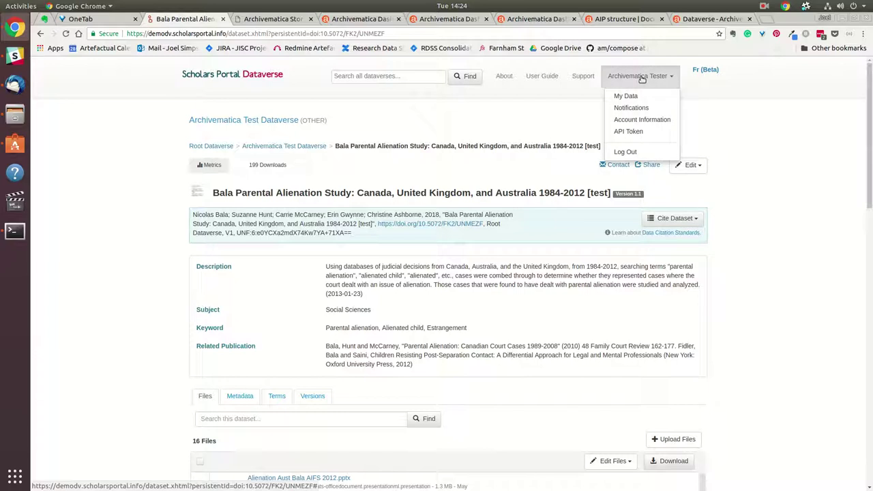
left_click(641, 120)
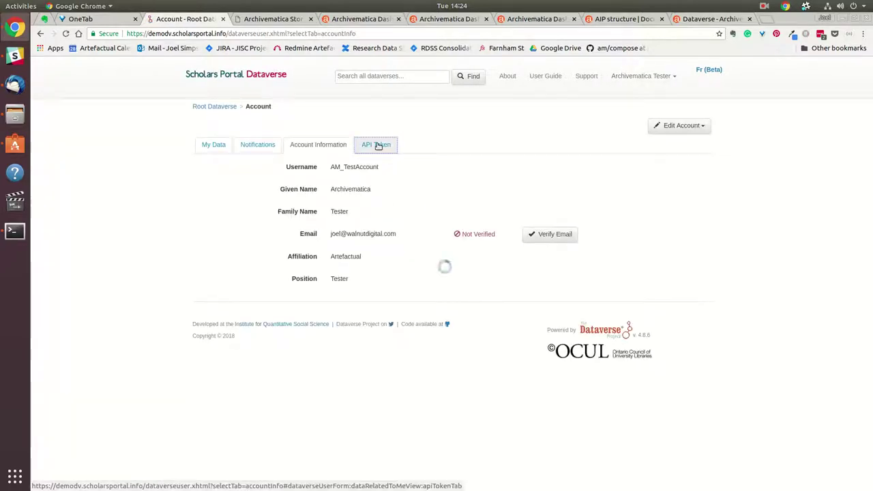
left_click(377, 144)
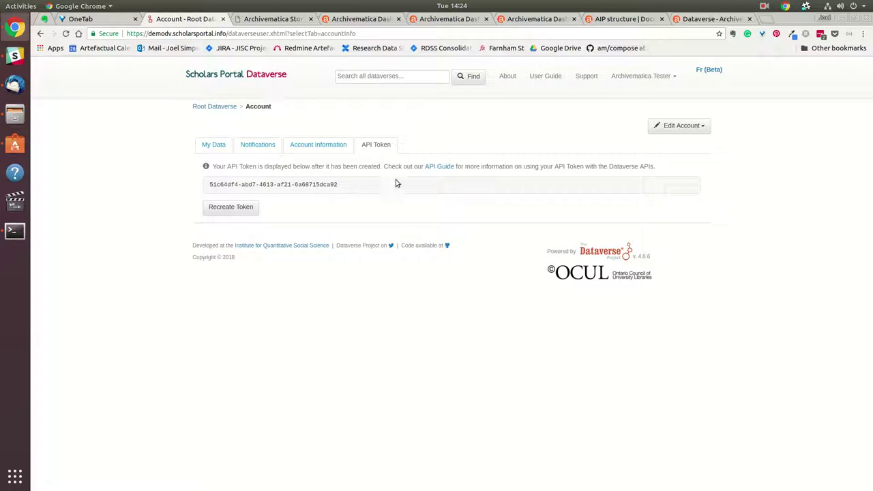
Step: Switch to the Archivematica Storage Service and open the Dataverse space for editing
left_click(269, 19)
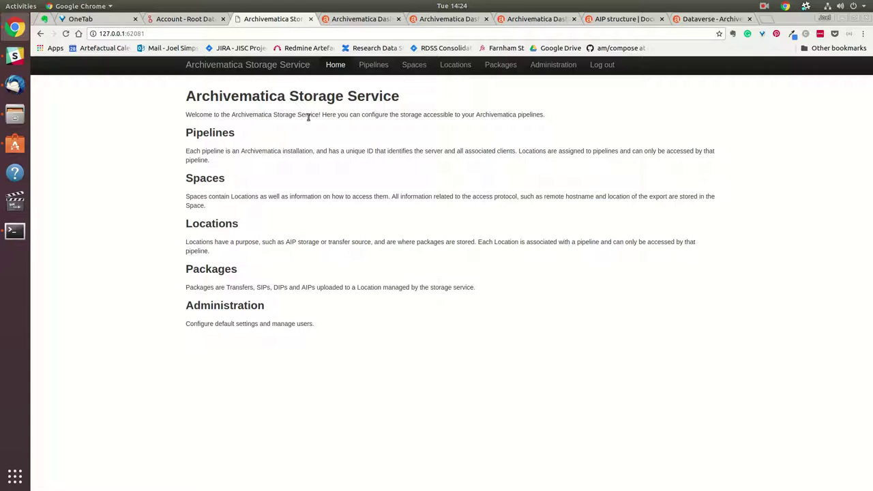
left_click(414, 65)
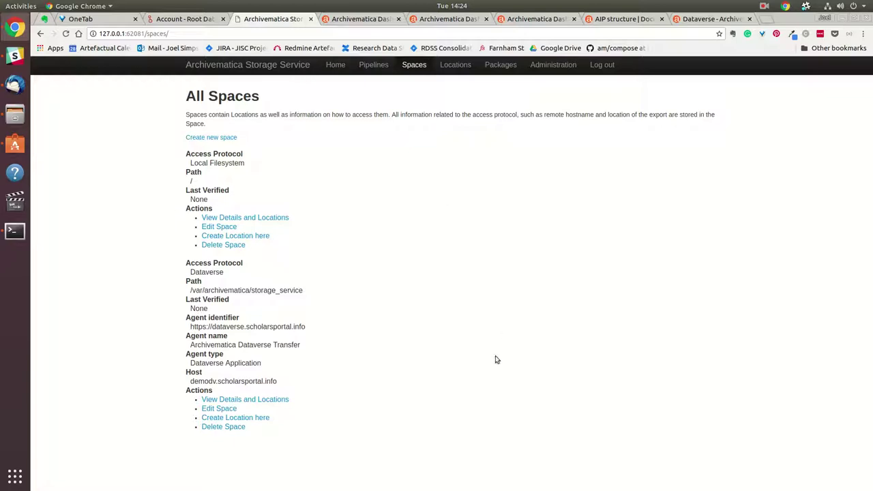
left_click(227, 409)
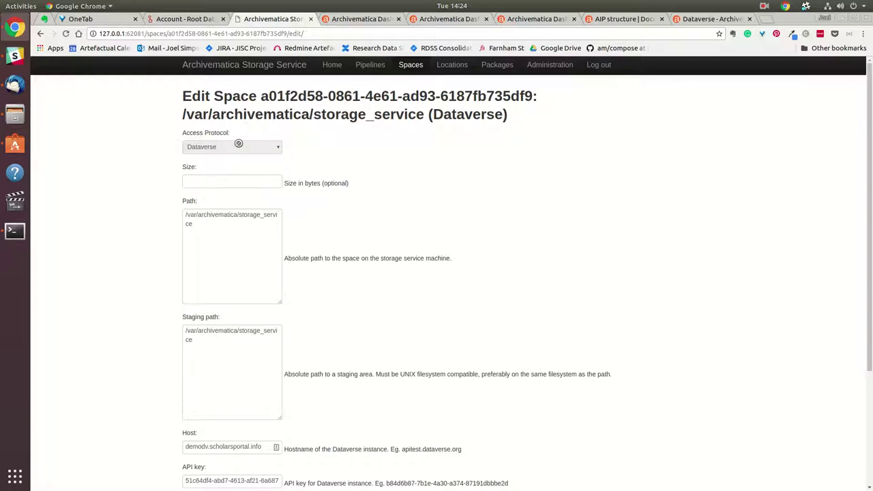
Step: Review the Dataverse space's settings, including the path, staging path, host, API key and agent fields
left_click(212, 229)
scroll(214, 231, "down", 2)
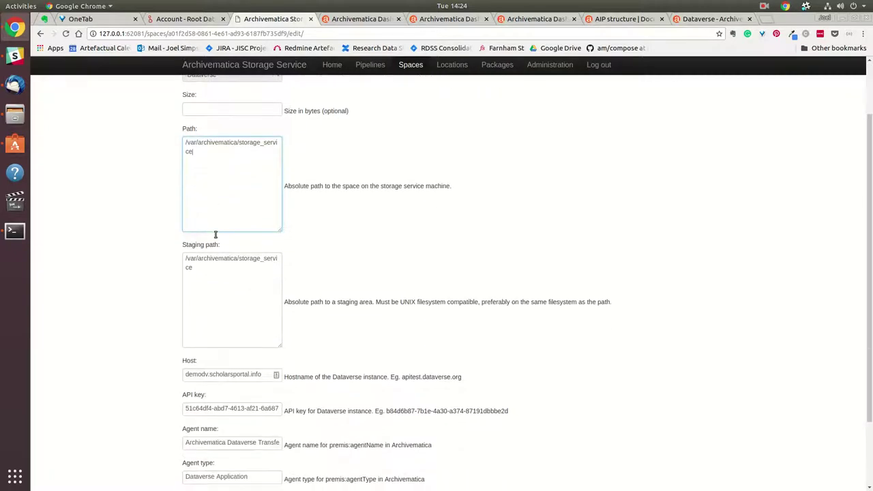
left_click(222, 287)
scroll(222, 286, "down", 3)
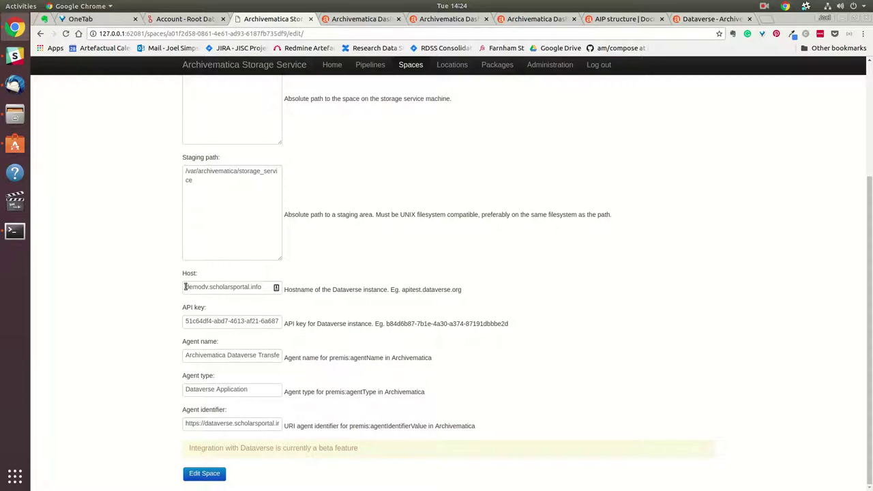
left_click(184, 286)
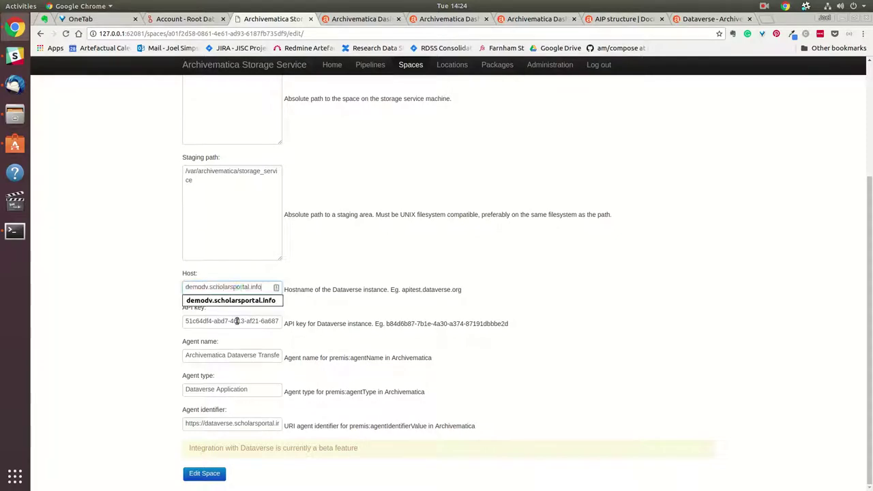
left_click(143, 297)
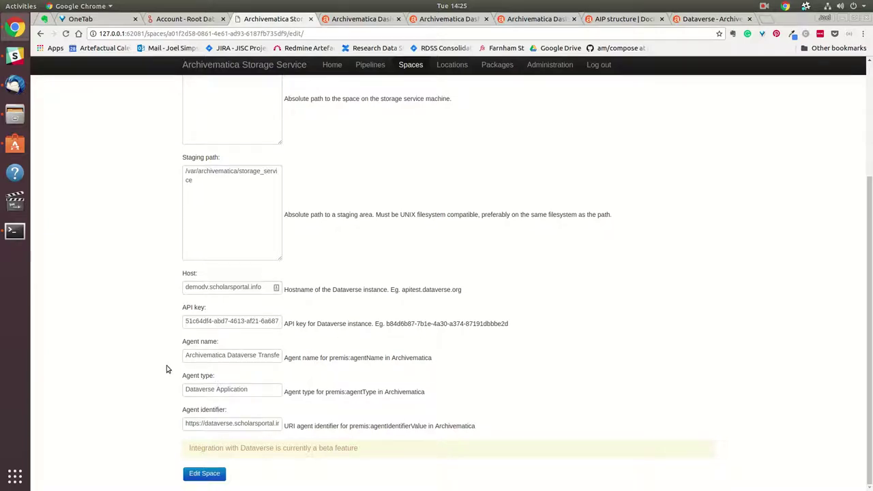
scroll(167, 366, "up", 3)
scroll(166, 367, "down", 3)
scroll(166, 372, "up", 3)
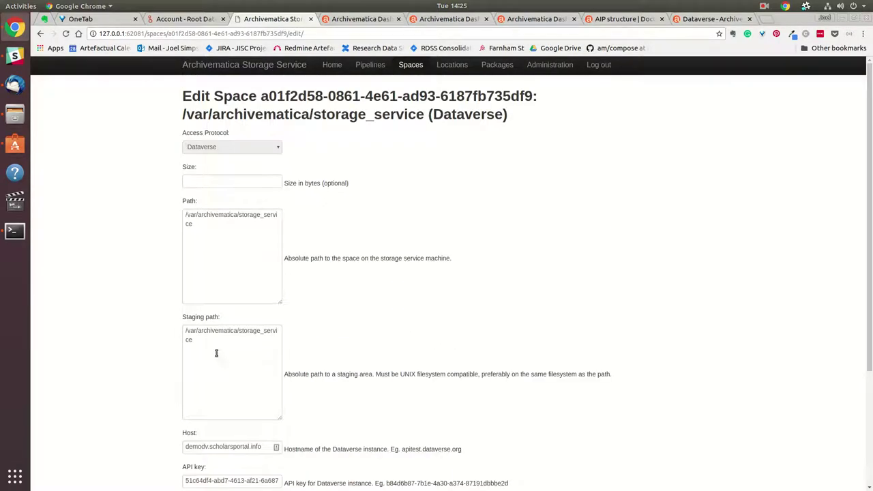
Step: Open the details of the DV Transfer Source (Subtree: Archivematica) location from the list of all storage locations
left_click(447, 68)
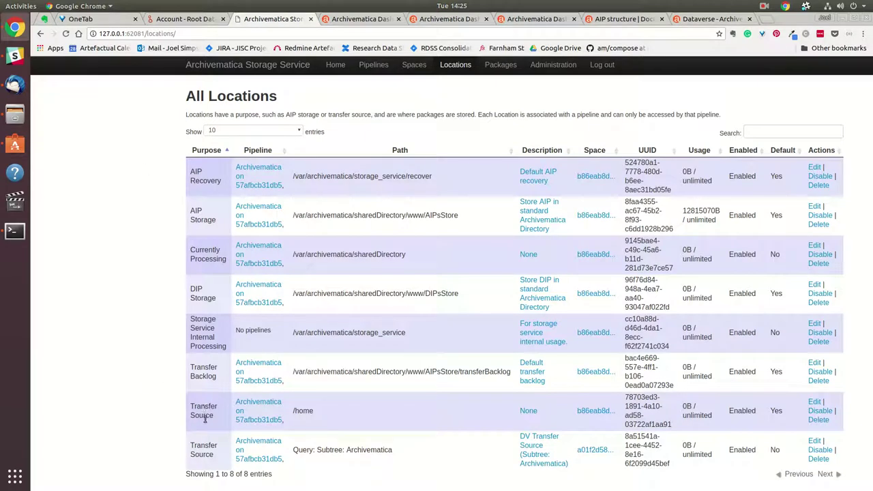
left_click(543, 440)
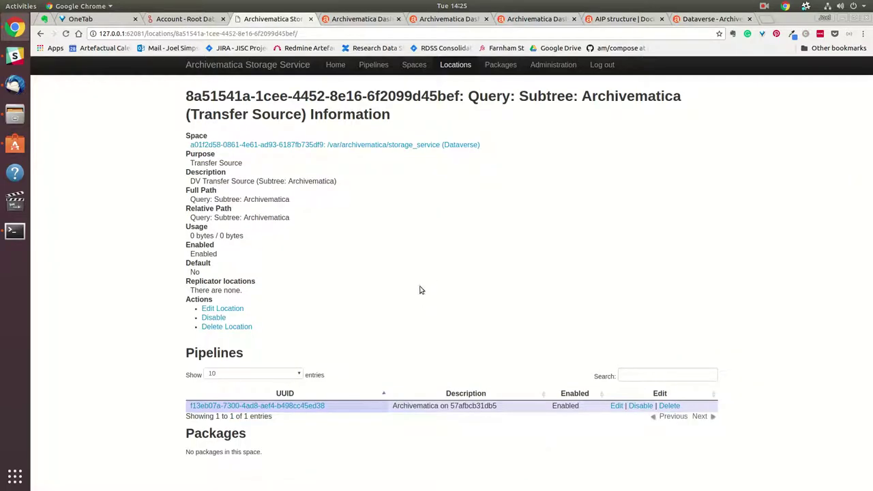
Step: Open the DV Transfer Source location for editing and examine the Query and Subtree lines of its relative path
left_click(237, 309)
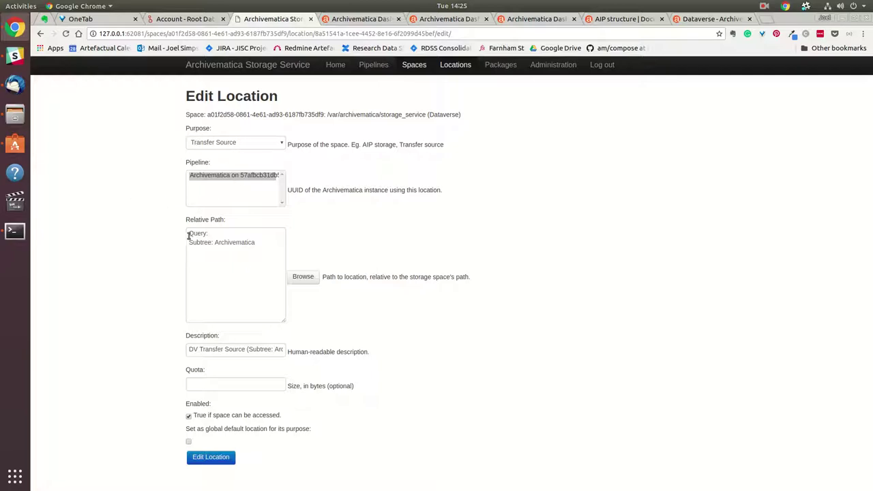
left_click_drag(270, 241, 171, 236)
left_click(153, 237)
left_click(215, 234)
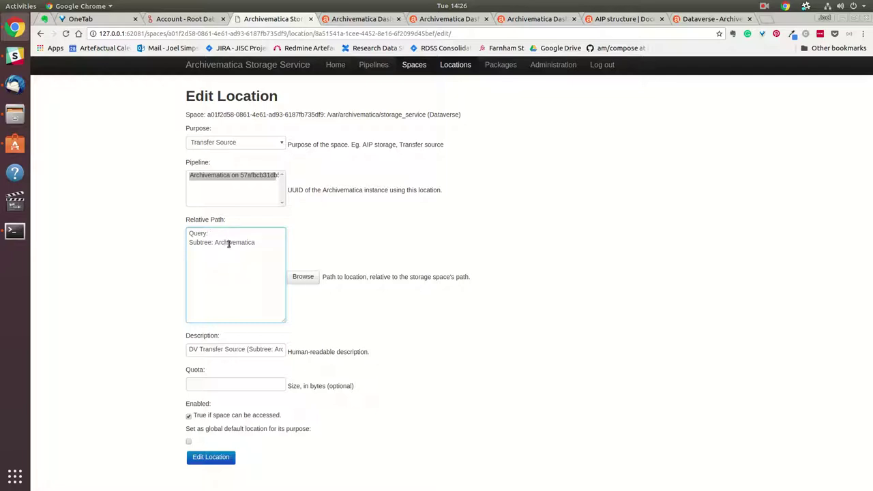
key("BackSpace")
left_click(269, 250)
key("Up")
left_click(261, 242)
Step: Switch to Dataverse, open Archivematica Test Dataverse from the root dataverse, and examine its URL identifier and dataset list
left_click(206, 21)
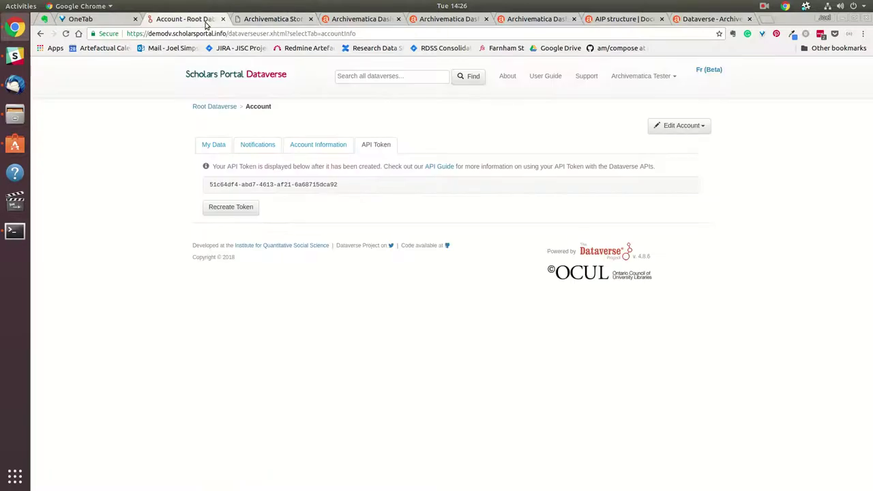
left_click(212, 107)
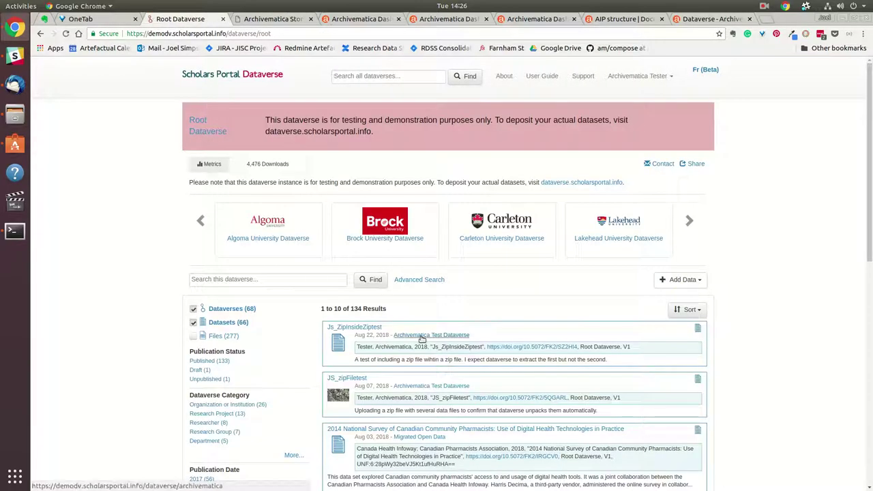
left_click(425, 335)
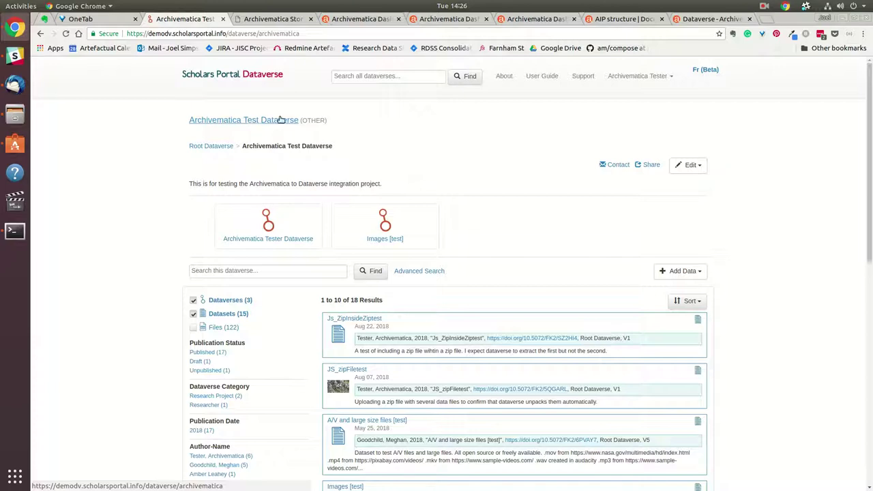
left_click_drag(298, 33, 258, 34)
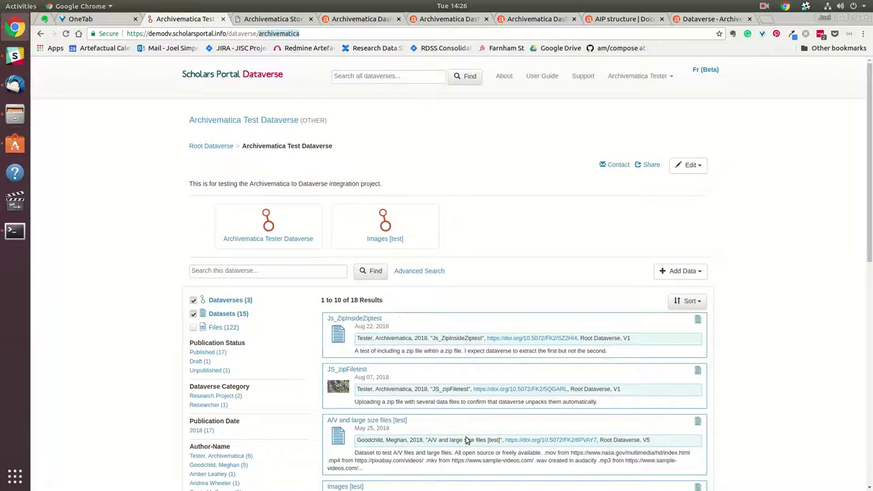
scroll(450, 437, "down", 3)
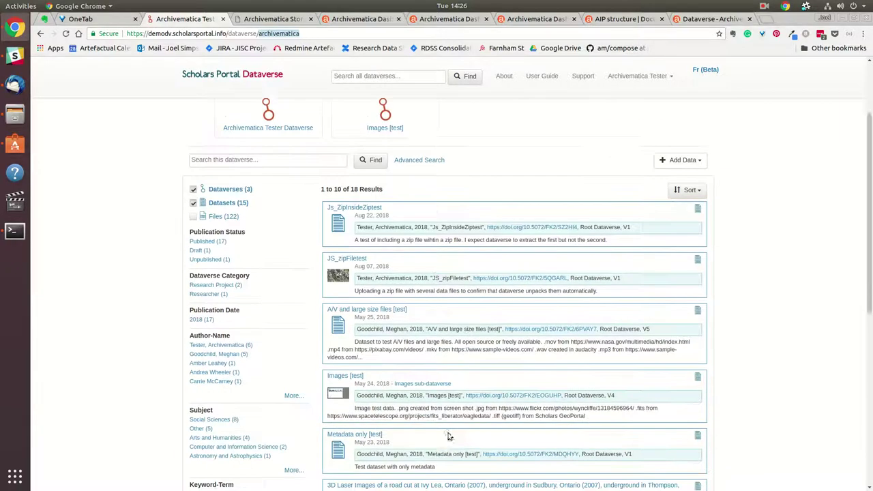
scroll(451, 434, "up", 1)
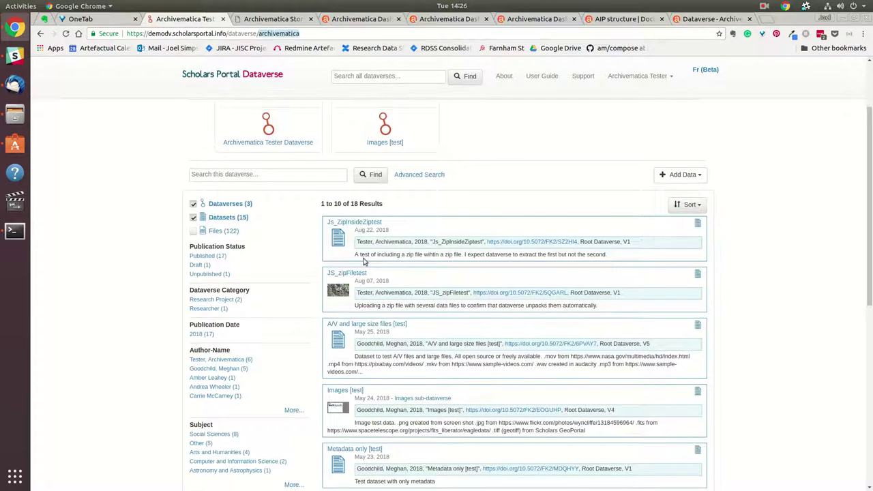
Step: View the A/V and large size files [test] dataset, return to Archivematica Test Dataverse and search it for "Bala"
left_click(360, 325)
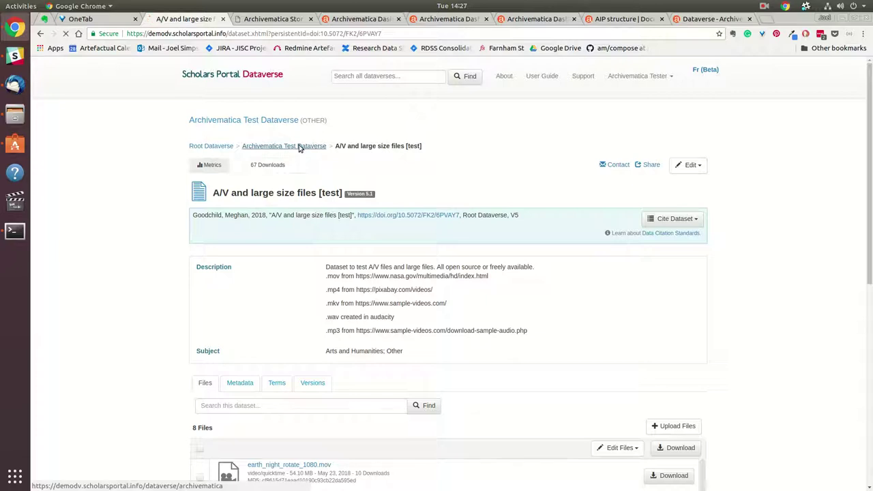
left_click(299, 146)
left_click(292, 272)
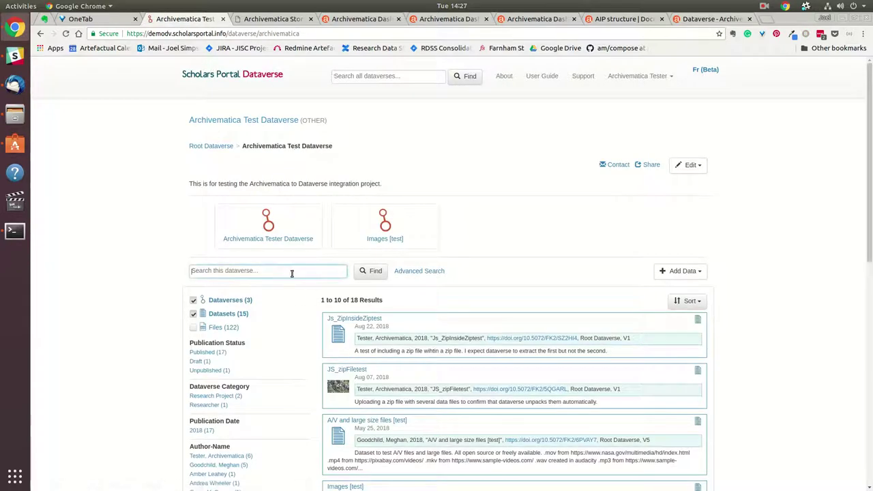
type("Ba")
key("Return")
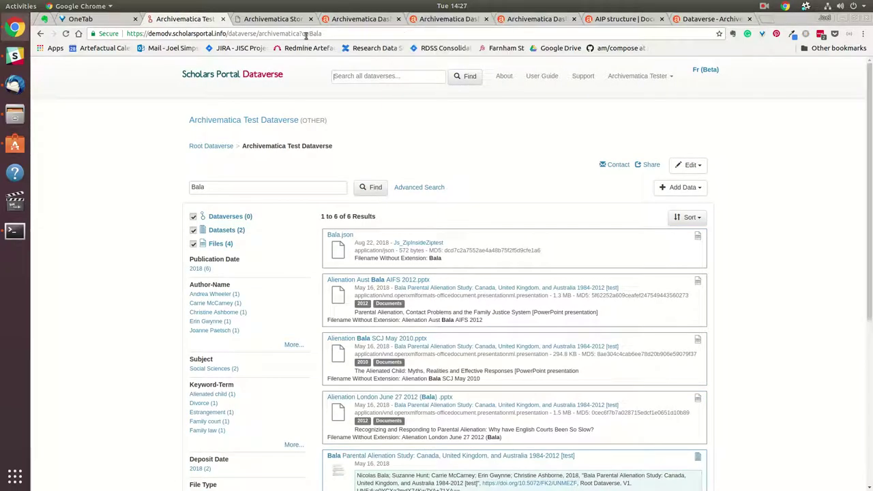
Step: Compare the Bala search in Dataverse with the Query line of the location's relative path in the Storage Service
left_click(274, 19)
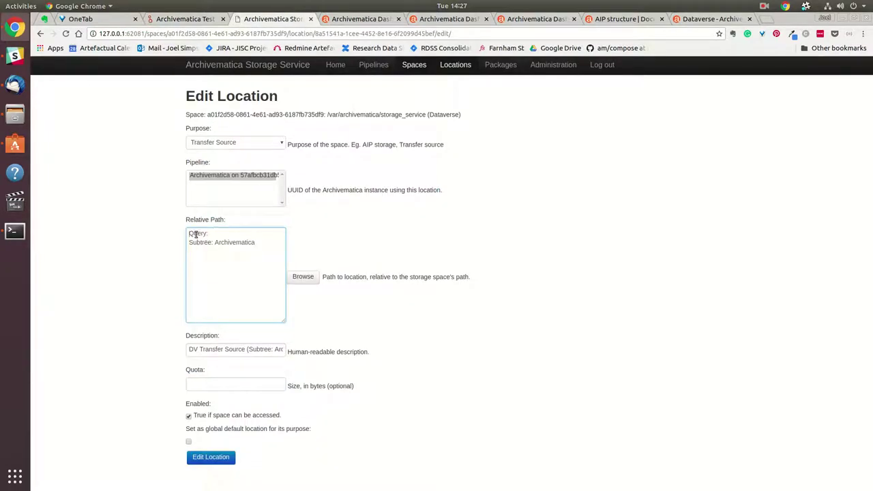
left_click(208, 21)
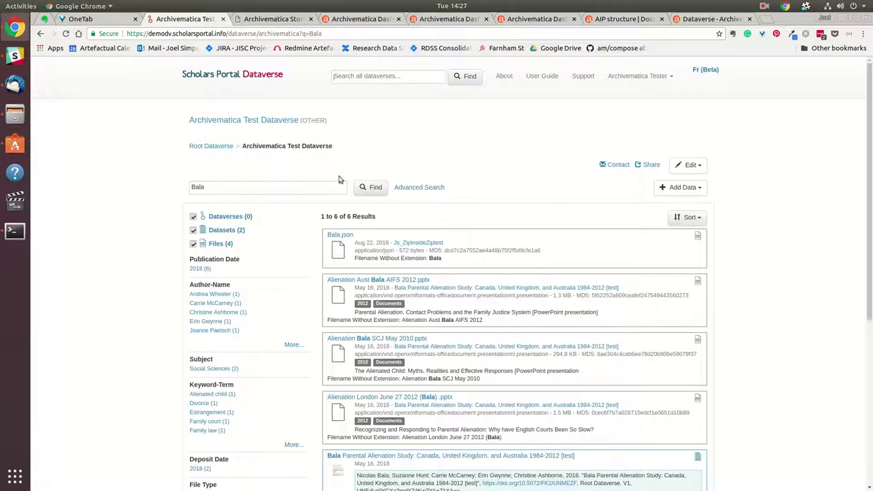
left_click(281, 22)
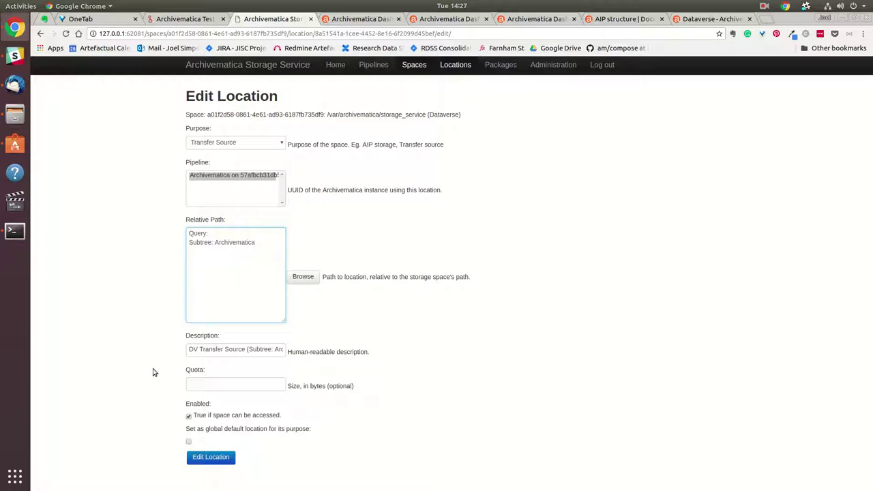
Step: In the Archivematica dashboard, set the transfer type to Dataverse and add dataset 784 (Bala Parental Alienation Study) from DV Transfer Source (Subtree: Archivematica)
left_click(368, 19)
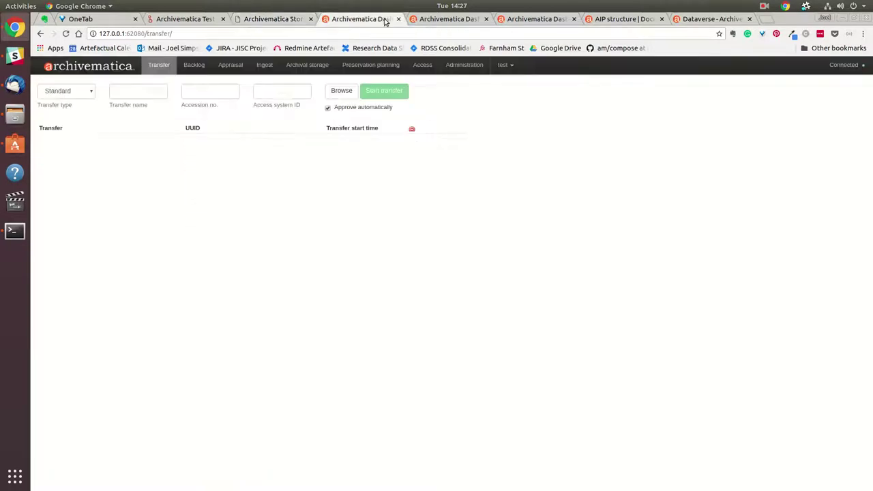
left_click(79, 93)
left_click(75, 143)
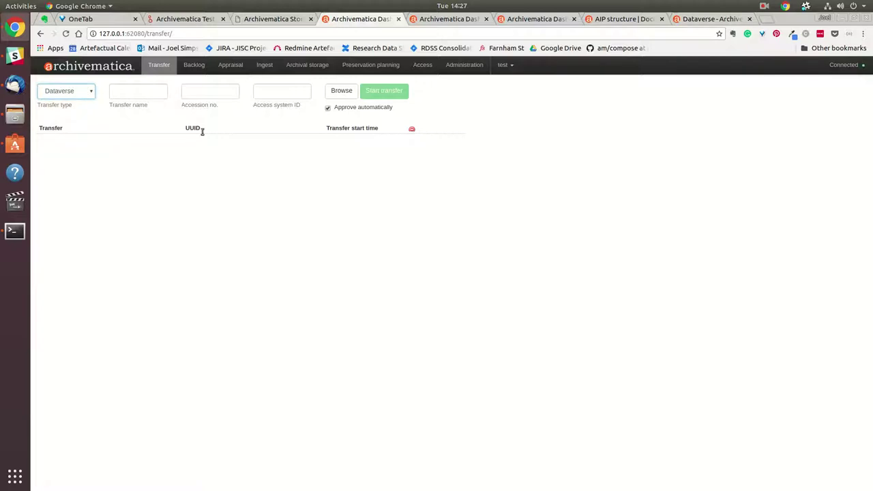
left_click(343, 91)
left_click(180, 128)
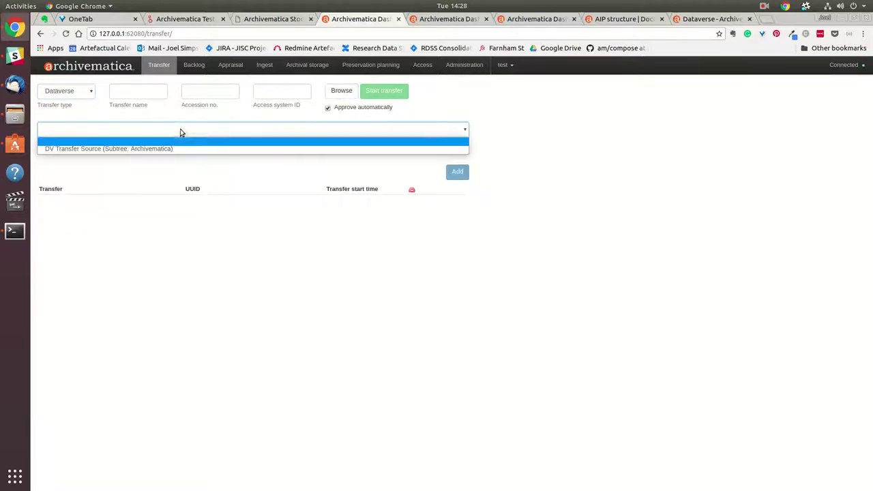
left_click(164, 150)
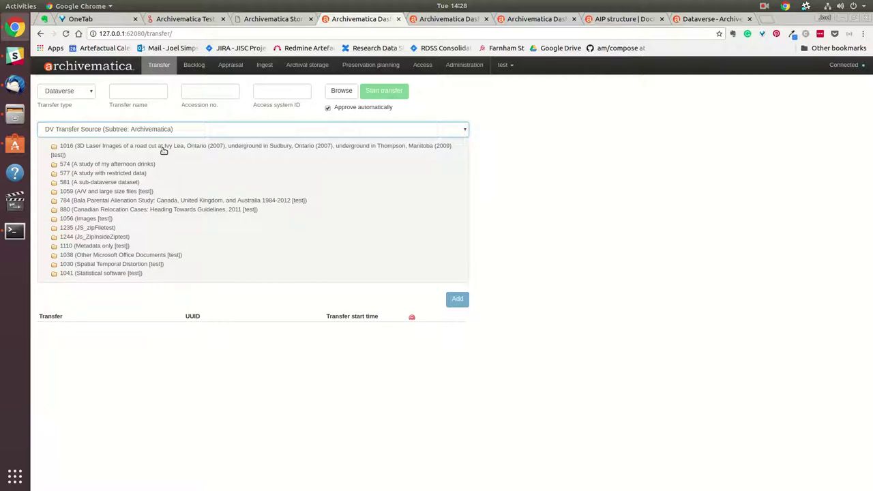
left_click(115, 201)
left_click(457, 298)
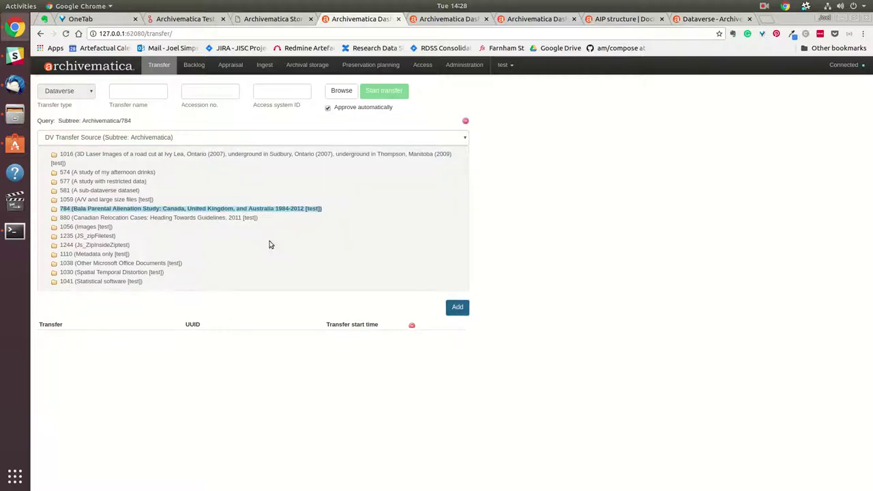
Step: Name the transfer Bala2, turn off automatic approval and start the transfer
left_click(152, 90)
type("Bala2")
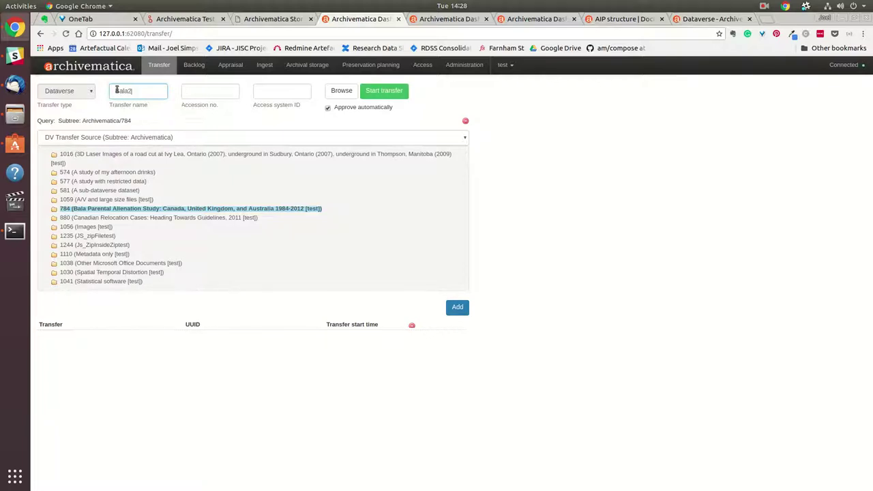
left_click(327, 107)
left_click(398, 91)
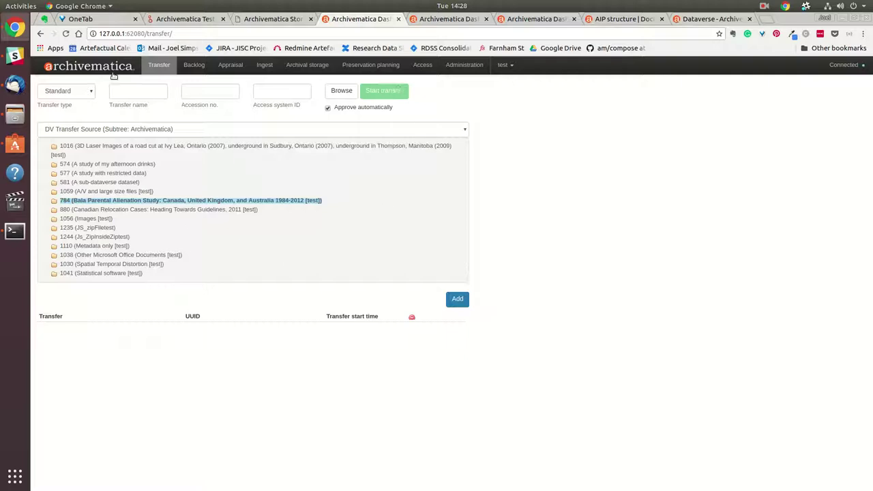
Step: Switch to the Bala search results in Dataverse and open the Bala Parental Alienation Study dataset
left_click(186, 19)
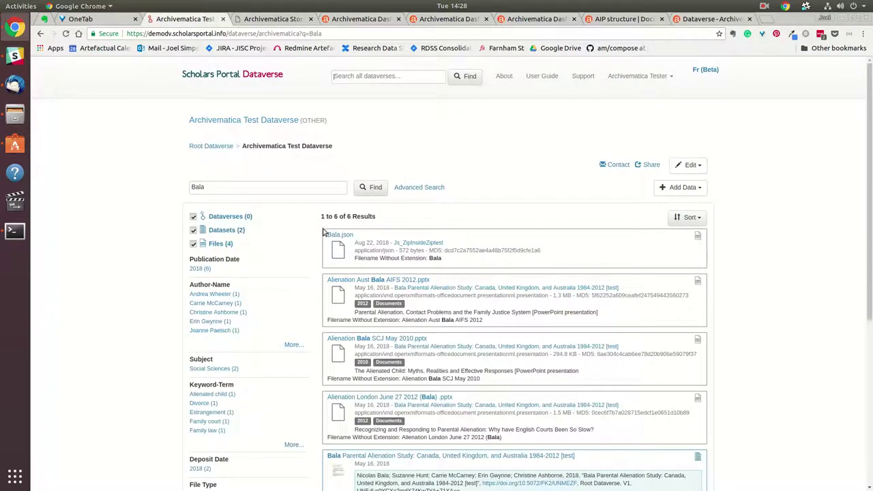
left_click(334, 234)
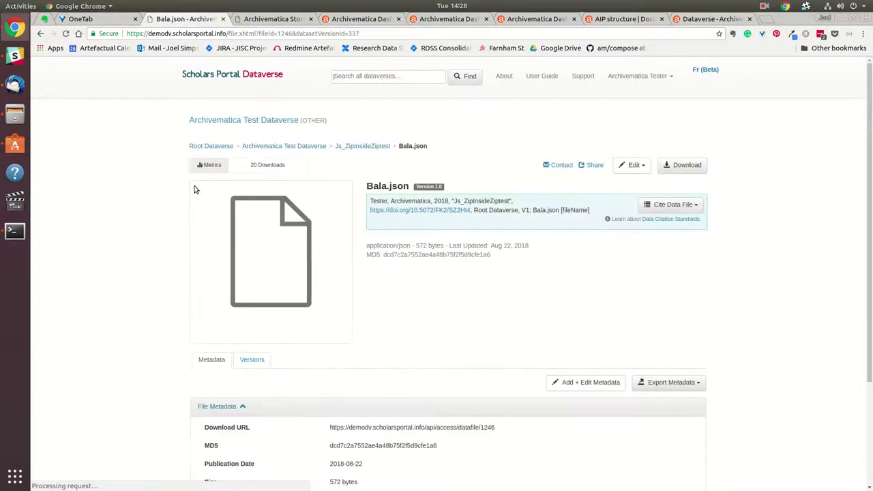
left_click(40, 36)
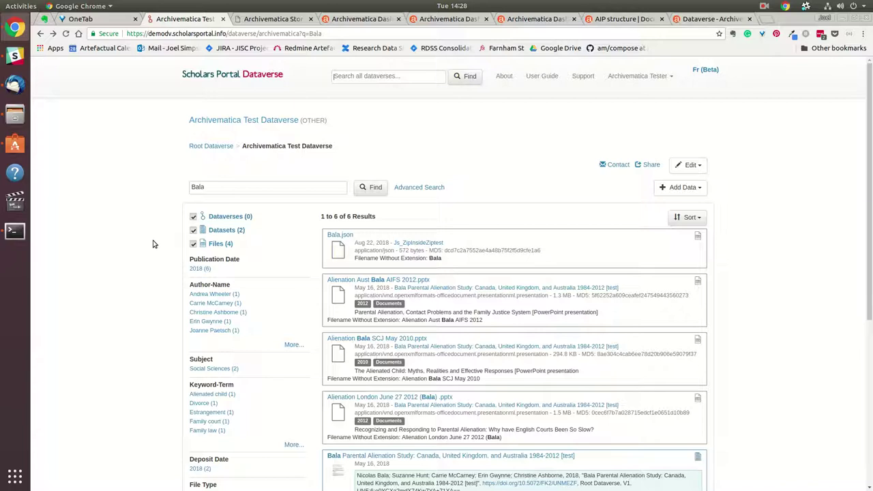
scroll(152, 240, "down", 2)
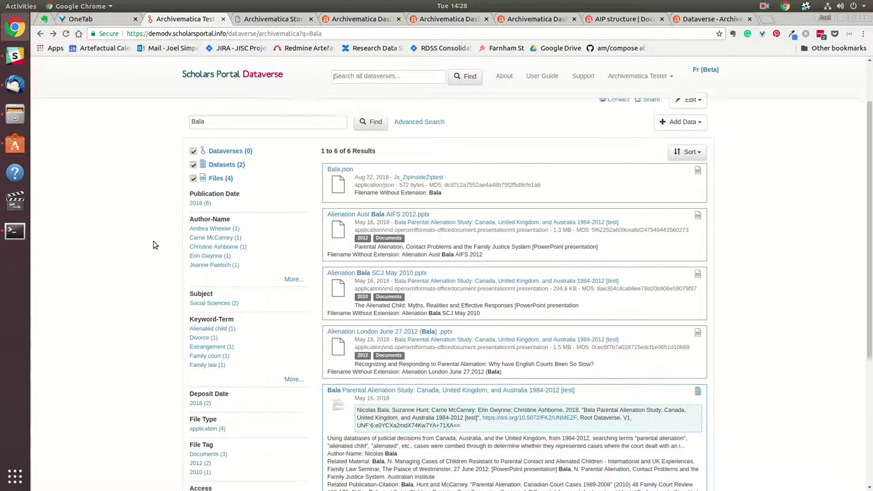
scroll(153, 244, "down", 3)
left_click(456, 311)
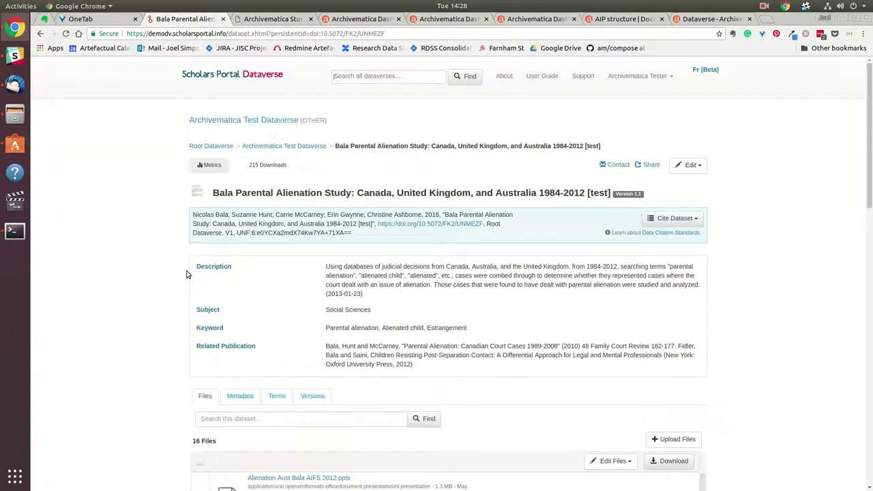
Step: Review the dataset's file list, including its presentations, tabular data, spreadsheets and PDF summaries
scroll(187, 276, "down", 5)
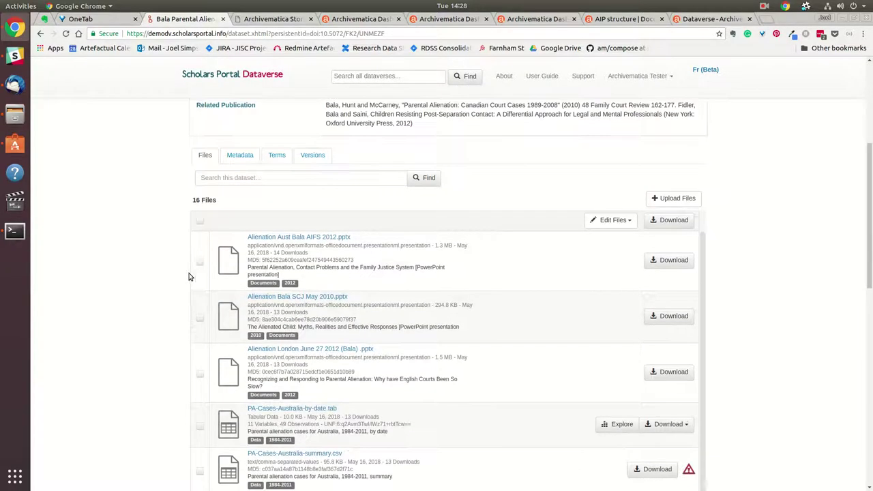
scroll(175, 264, "down", 1)
scroll(137, 296, "down", 3)
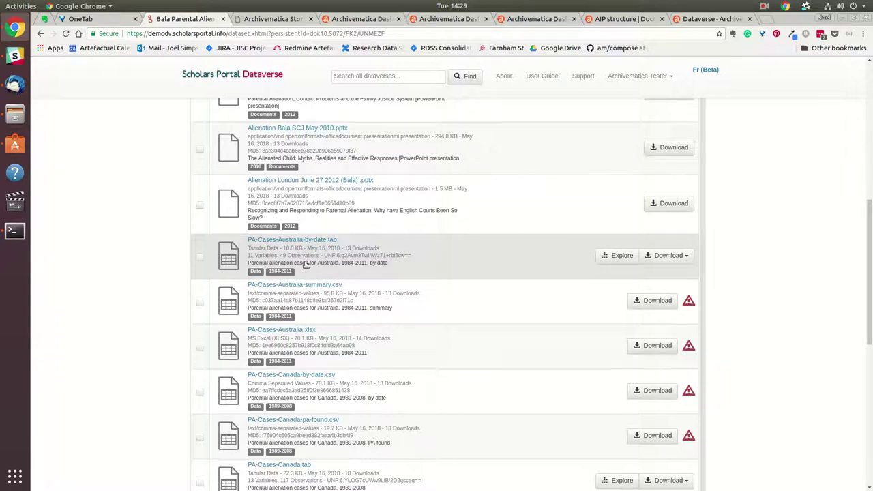
scroll(307, 274, "down", 5)
scroll(306, 270, "down", 6)
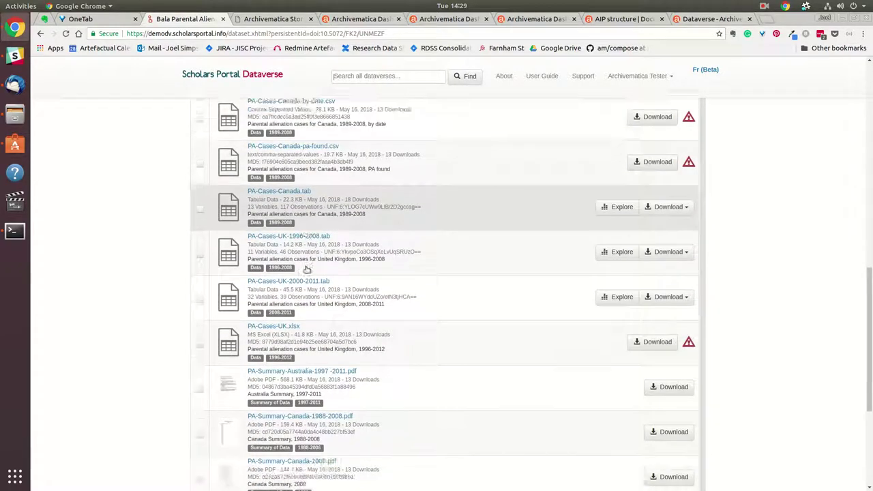
scroll(307, 269, "up", 13)
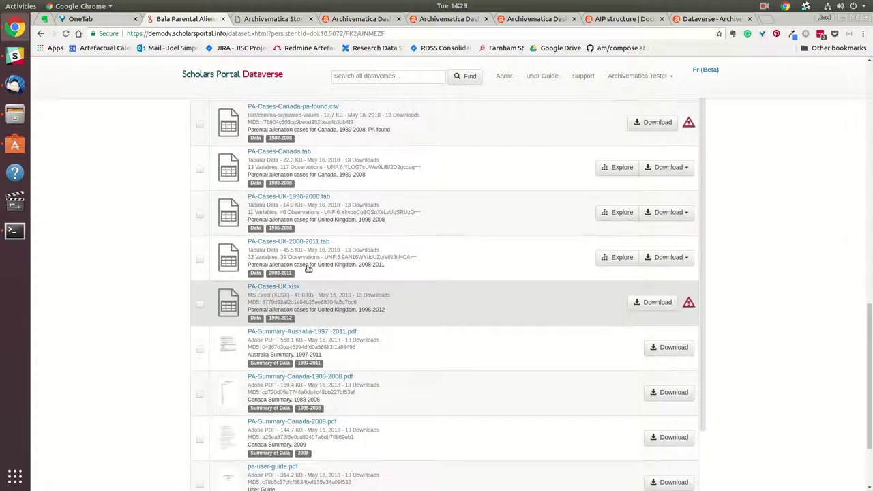
scroll(310, 270, "up", 9)
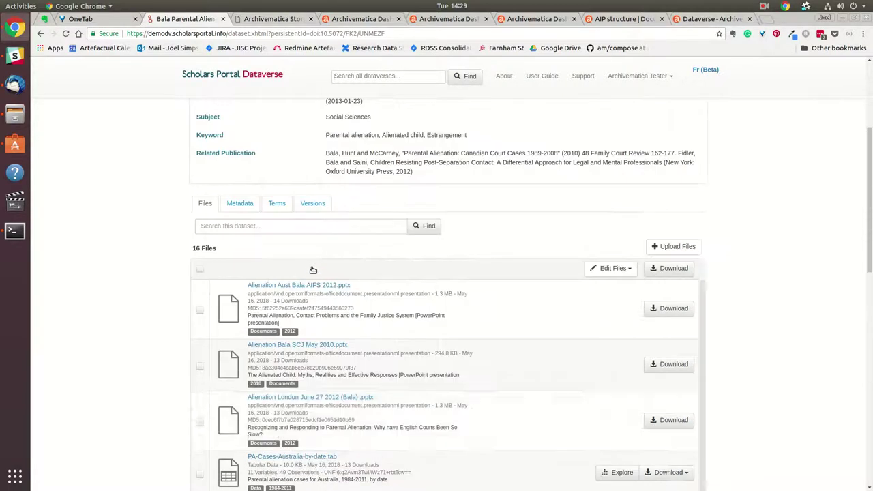
Step: Return to the Archivematica dashboard and check the Approve Dataverse Transfer job of the Bala2 transfer
left_click(350, 22)
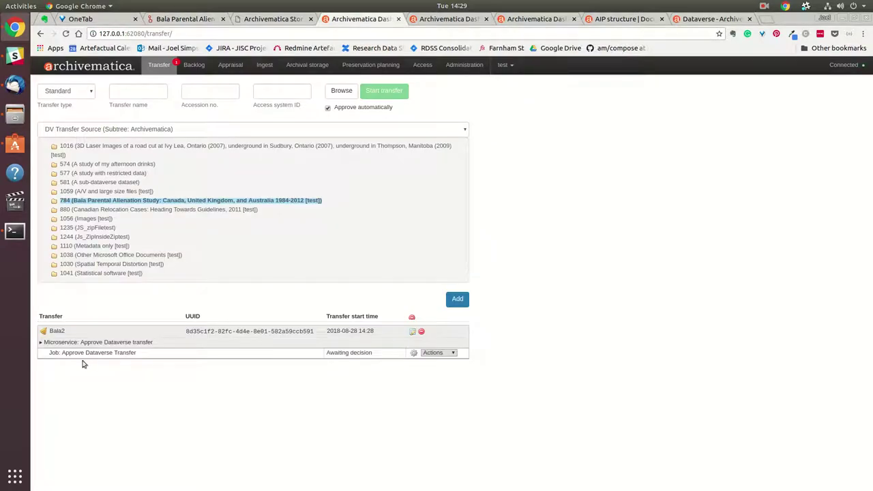
double_click(54, 352)
triple_click(151, 353)
Step: Switch to the terminal, list the dataverseTransfer directory with ls -l and highlight activeTransfers/dataverseTransfer in the path
left_click(15, 231)
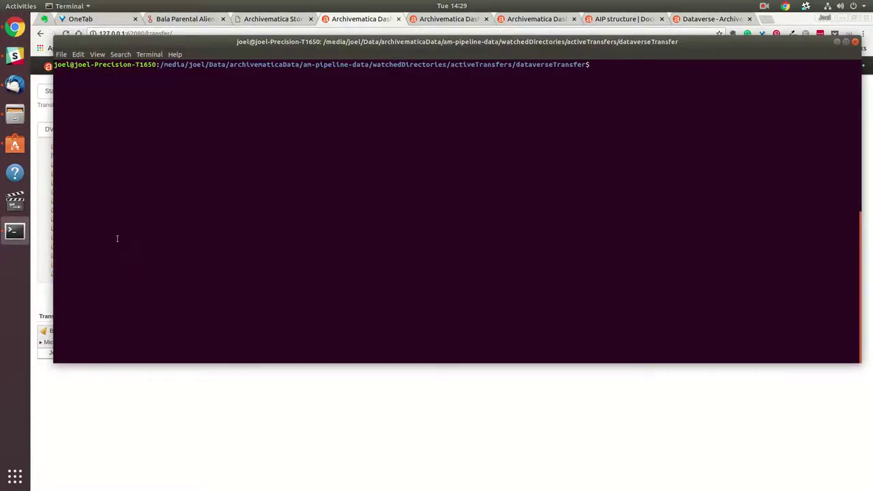
type("ls -l")
key("Return")
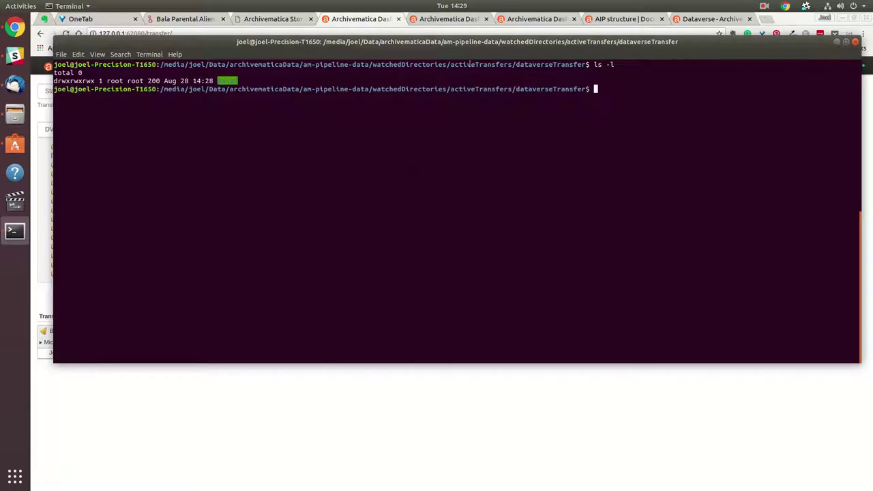
left_click_drag(450, 64, 588, 64)
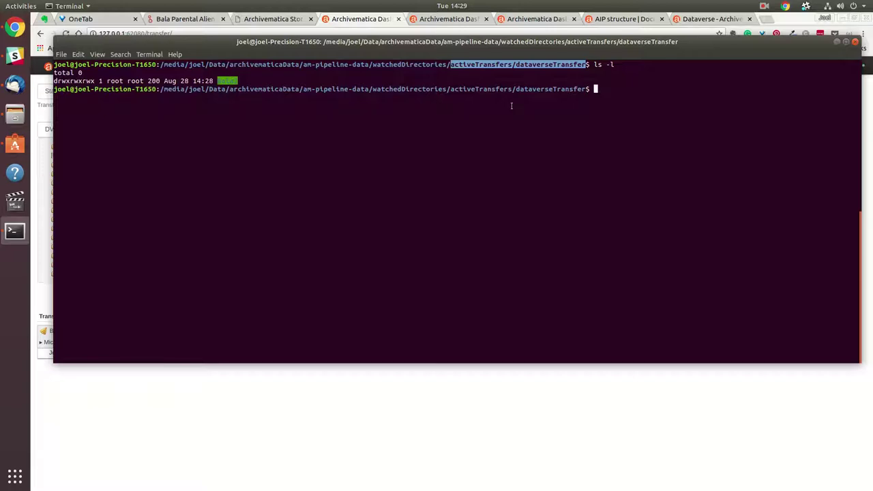
Step: Go into the Bala2 directory, list its files with ls -l and highlight the PA-Cases-Australia-by-date .csv, -ddi.xml and .tab entries
type("cd Bala2")
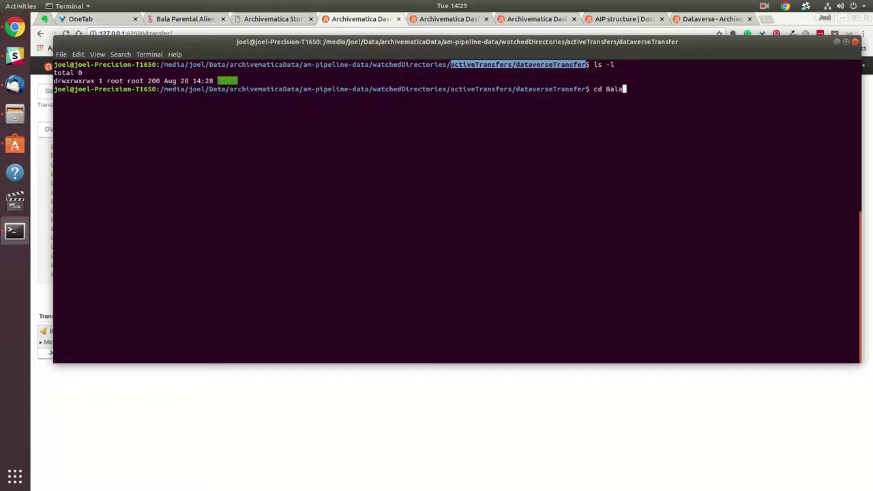
key("Return")
type("ls -l")
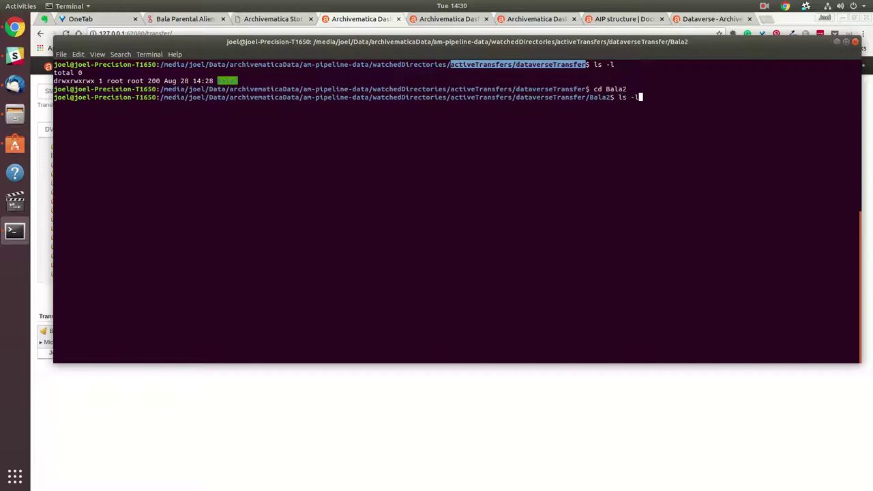
key("Return")
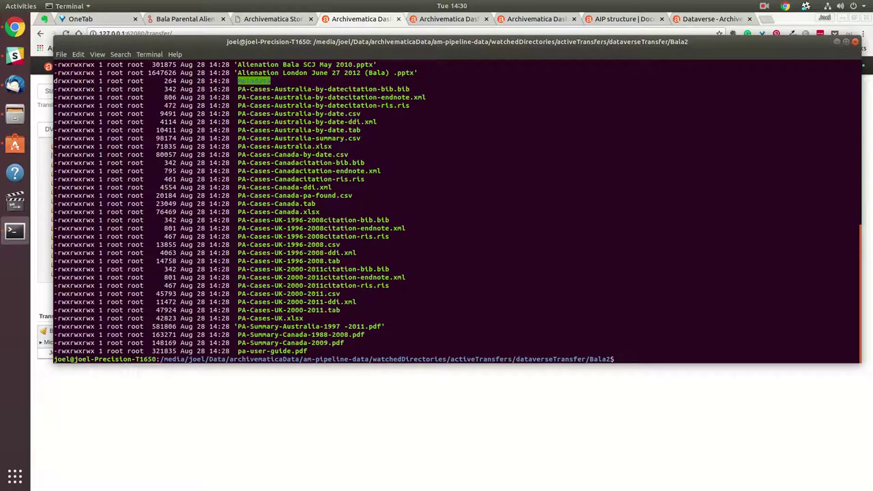
left_click_drag(858, 362, 765, 451)
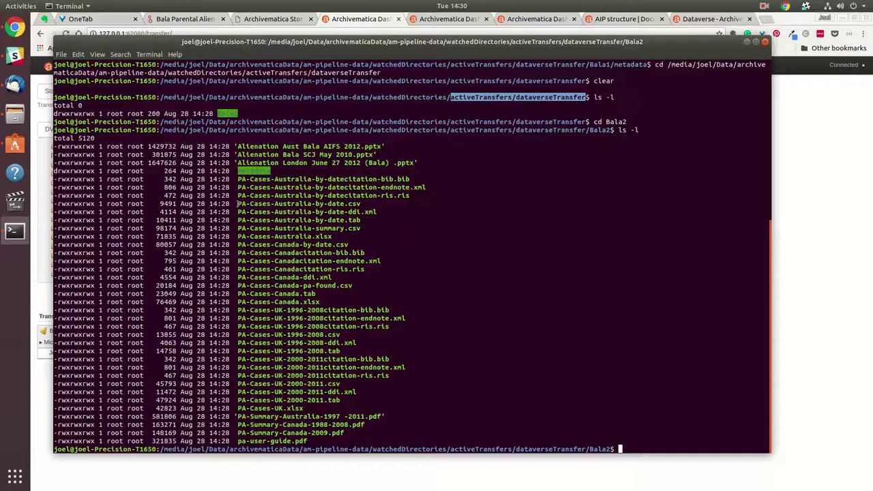
left_click_drag(237, 202, 379, 220)
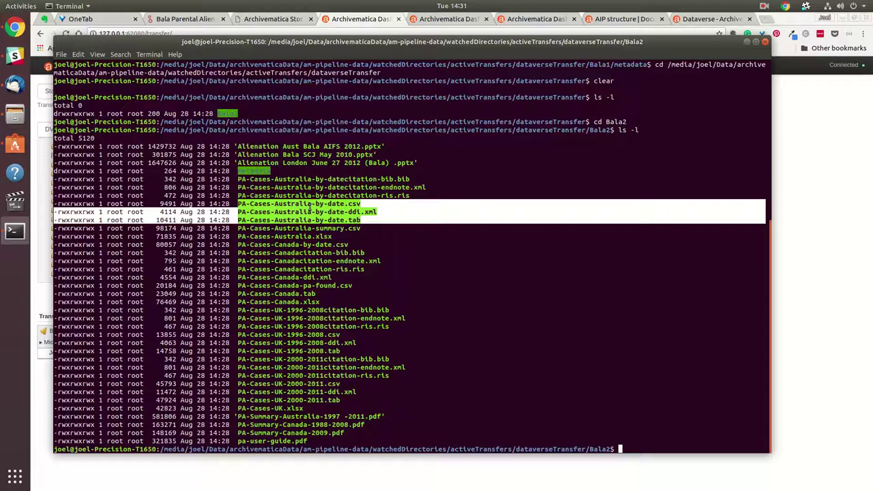
Step: Go into the metadata directory, list it with ls -l and highlight dataset.json
type("cd metadata")
key("Return")
type("ls -l")
key("Return")
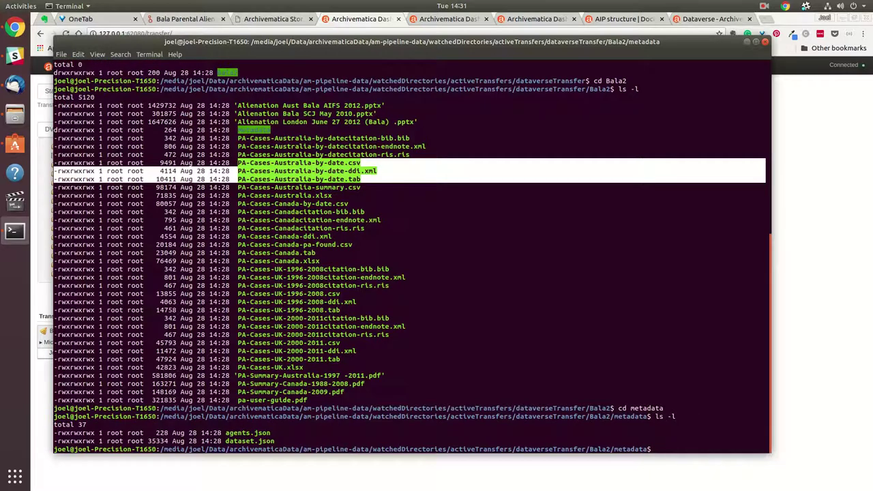
left_click_drag(275, 432, 617, 472)
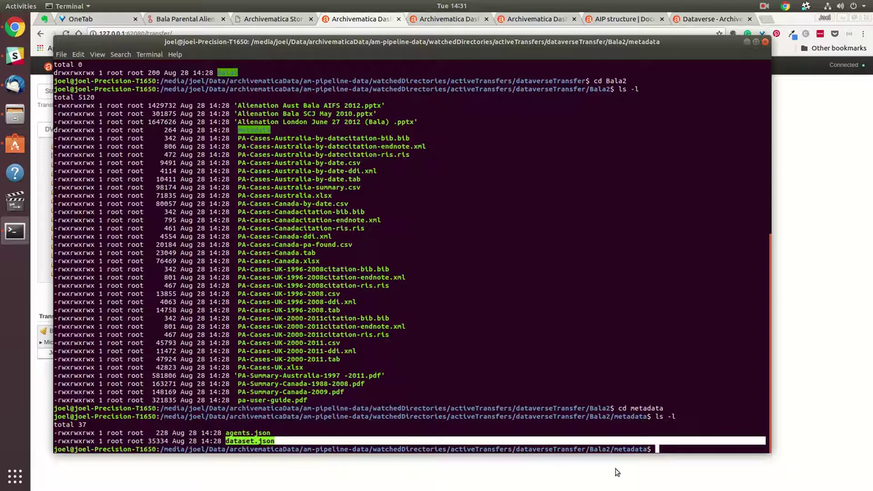
Step: Open agents.json in nano and go over its agent identifier, name and type values
left_click(698, 452)
type("nano")
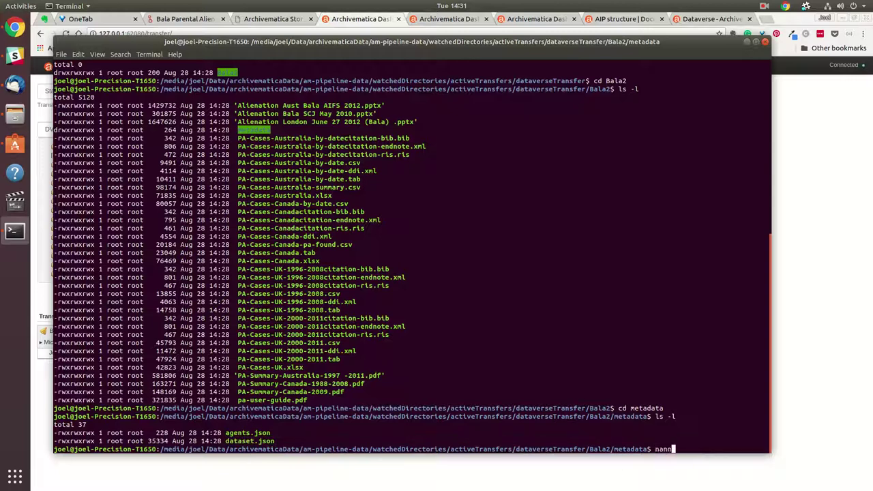
type(" agents.s")
type("son")
key("Return")
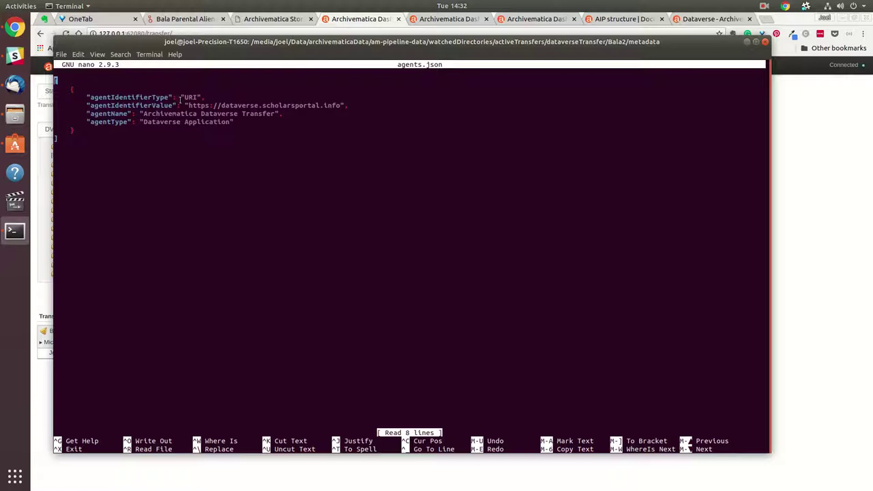
left_click_drag(180, 98, 246, 123)
left_click(246, 123)
Step: Check the agent fields in the Dataverse space's edit form in the Storage Service, then return to the terminal and close agents.json
left_click(281, 20)
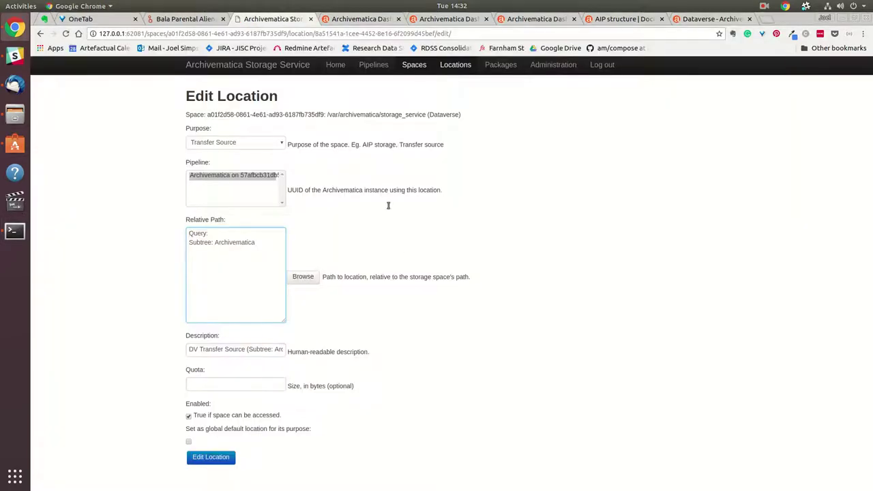
left_click(413, 67)
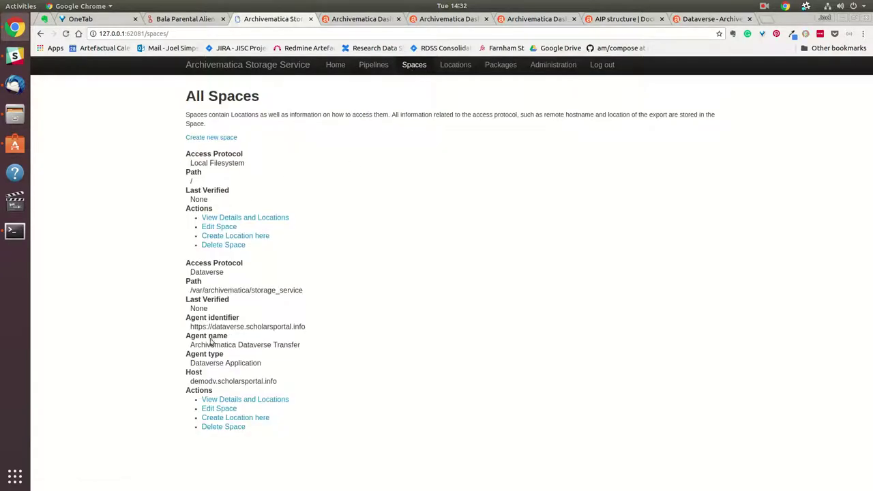
left_click(232, 407)
scroll(230, 409, "down", 5)
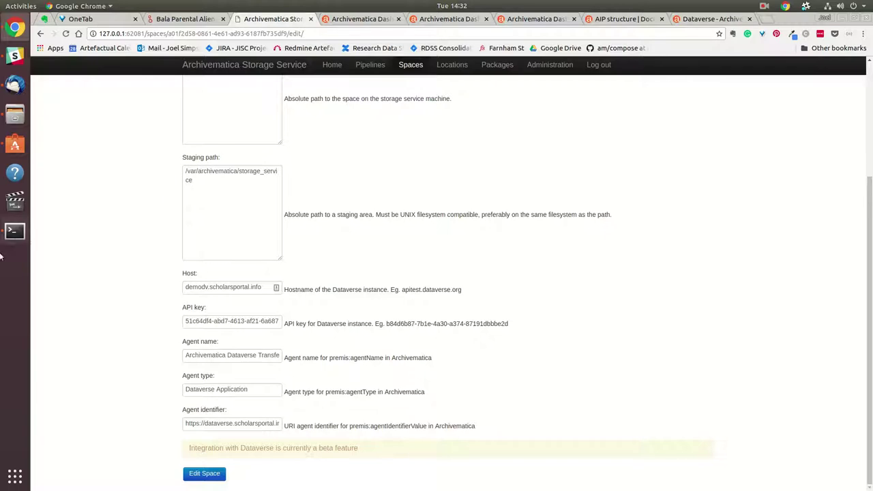
left_click(15, 230)
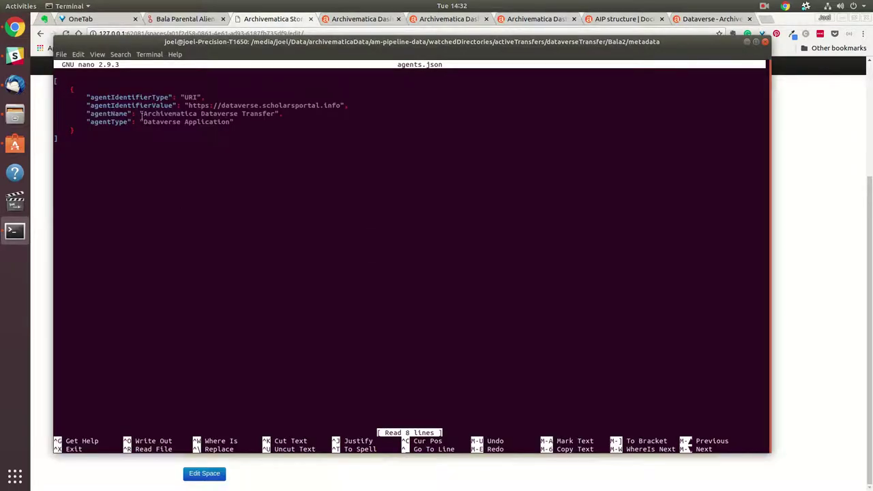
key("ctrl+x")
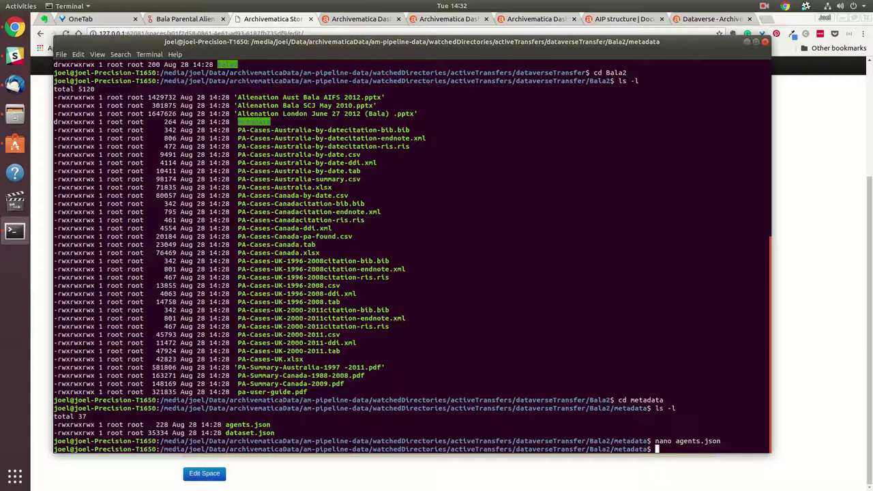
Step: Open dataset.json in nano, highlight the first file's md5 line and review the other file entries
type("nano dataset.json")
key("Return")
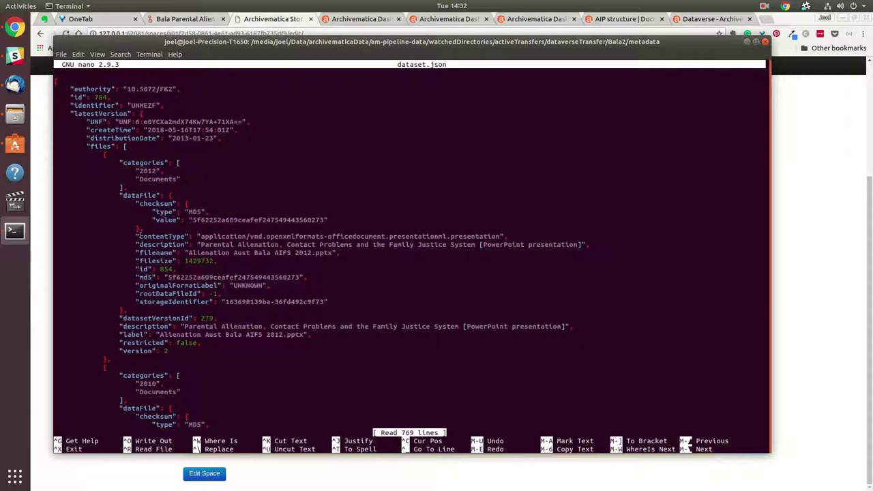
left_click_drag(137, 276, 327, 276)
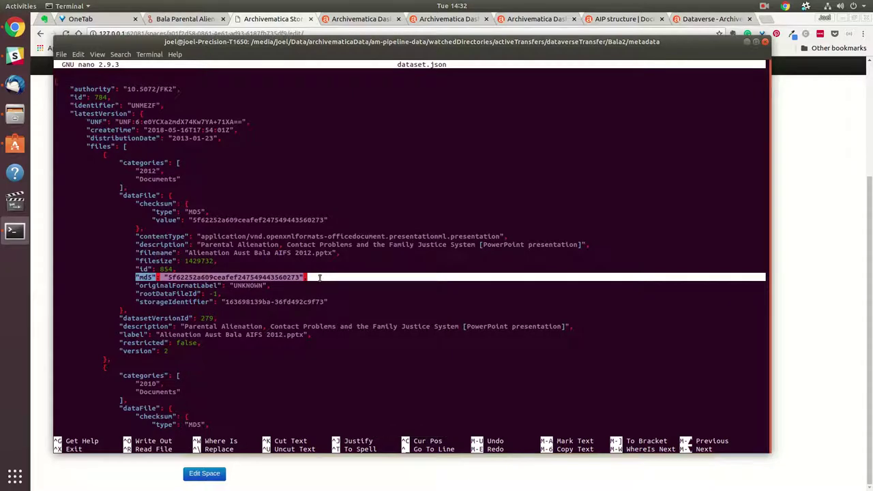
scroll(322, 278, "down", 15)
scroll(316, 279, "down", 15)
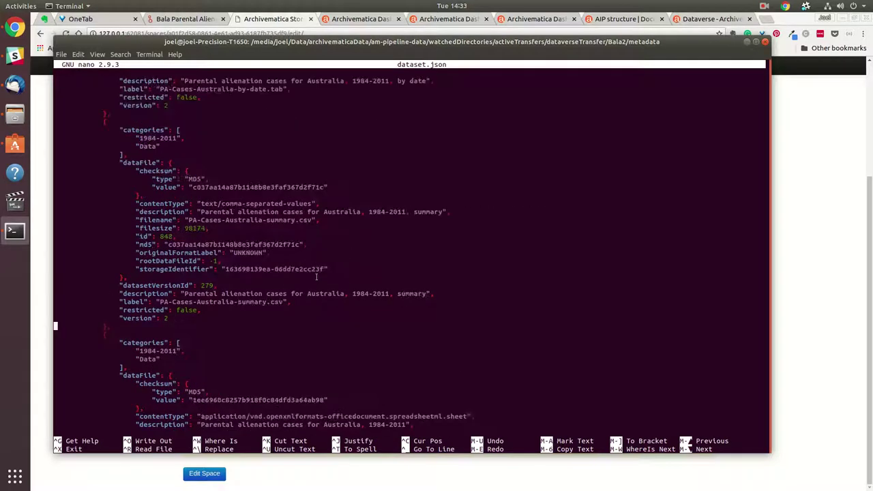
scroll(308, 274, "up", 15)
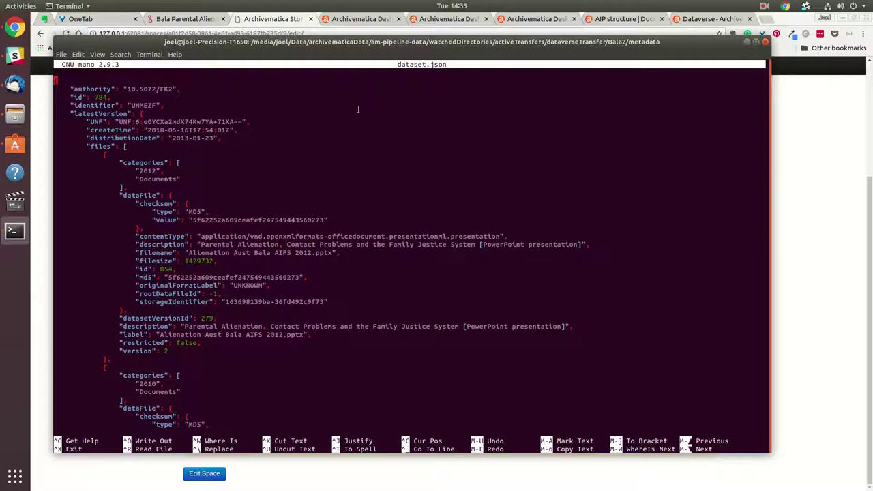
Step: Switch to the Archivematica dashboard and approve the Bala2 Dataverse transfer
left_click(357, 18)
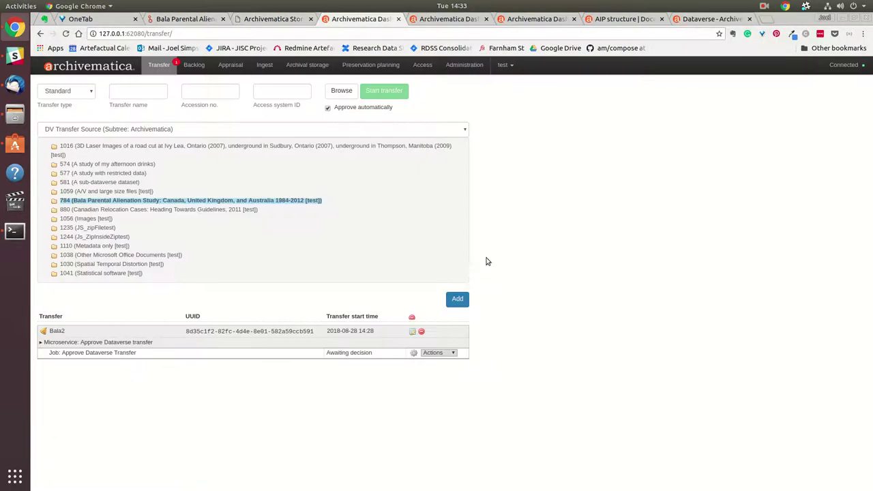
left_click(447, 354)
left_click(483, 369)
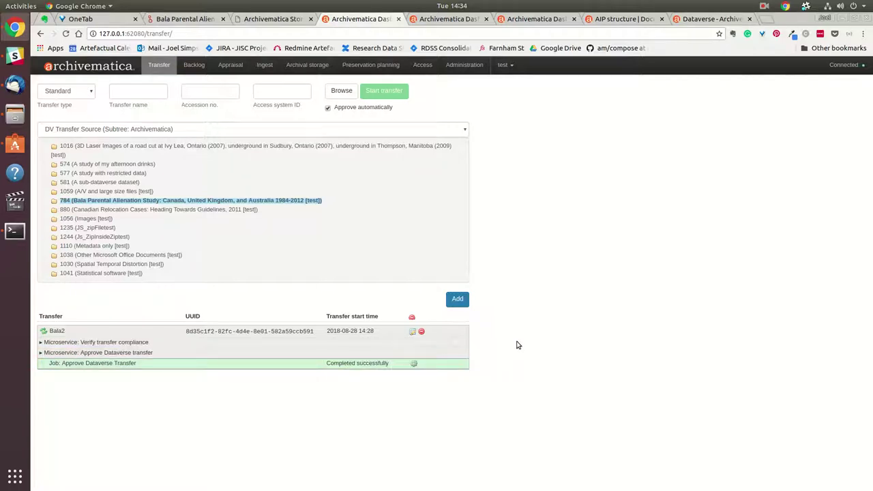
Step: Hide the transfer source browser and expand the Verify transfer compliance microservice to find the Convert Dataverse Structure job
left_click(329, 93)
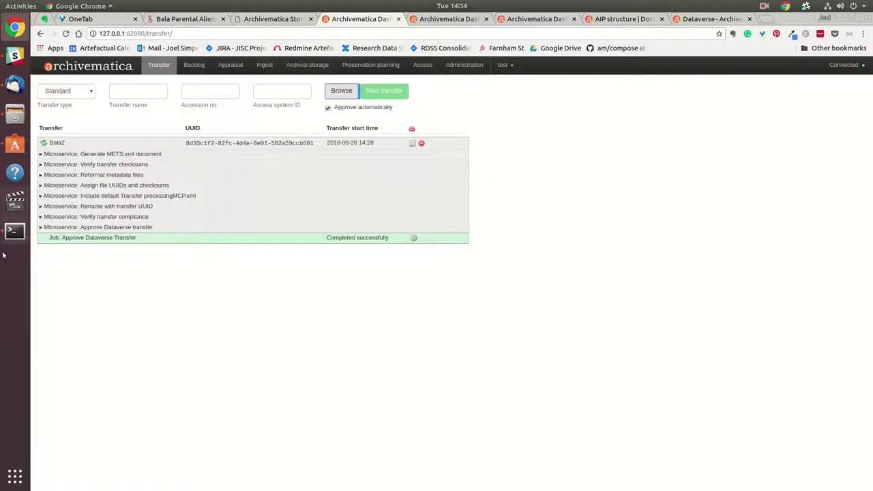
left_click(41, 217)
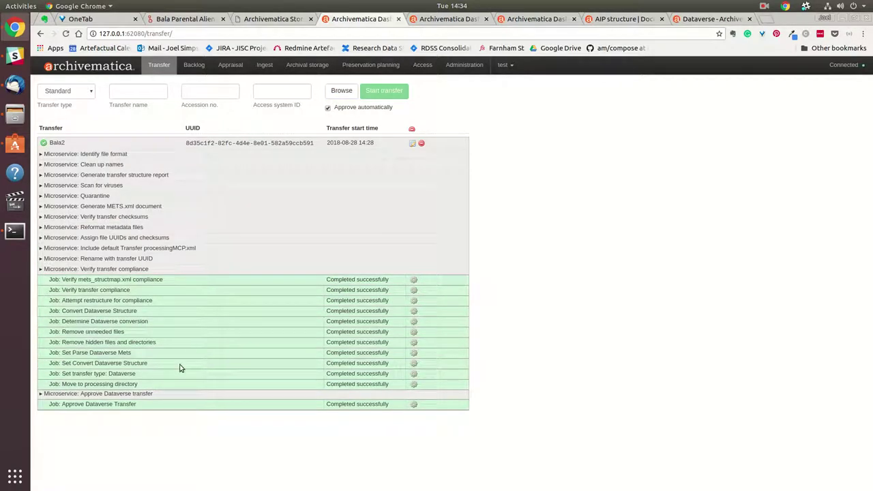
left_click_drag(62, 310, 122, 312)
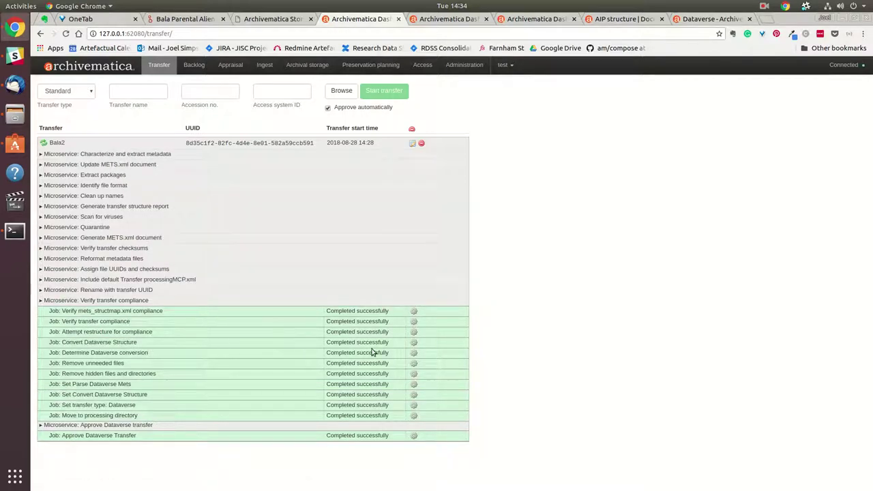
Step: Open the Convert Dataverse Structure task and review its output, highlighting the first checksum retrieved from dataset.json
left_click(413, 342)
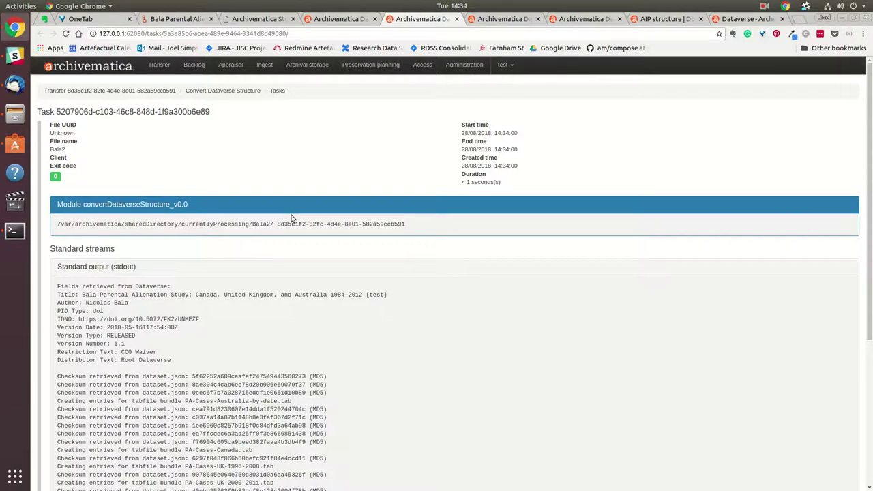
scroll(291, 217, "down", 3)
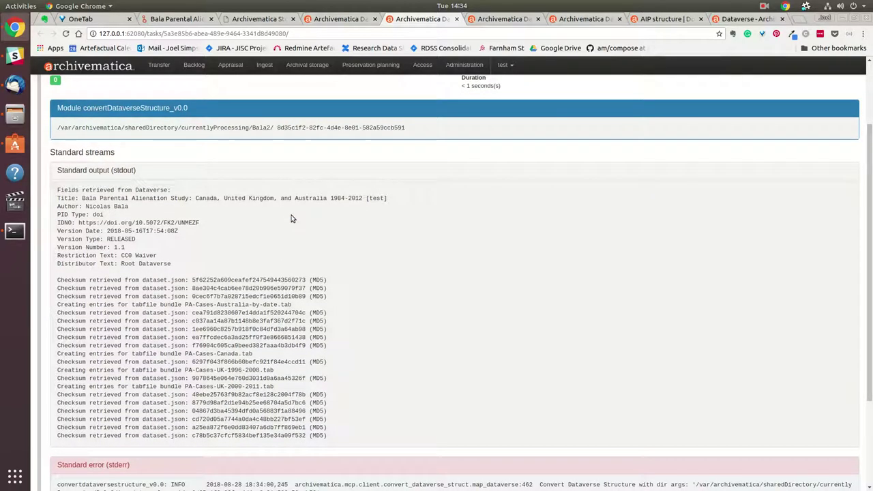
scroll(285, 219, "down", 2)
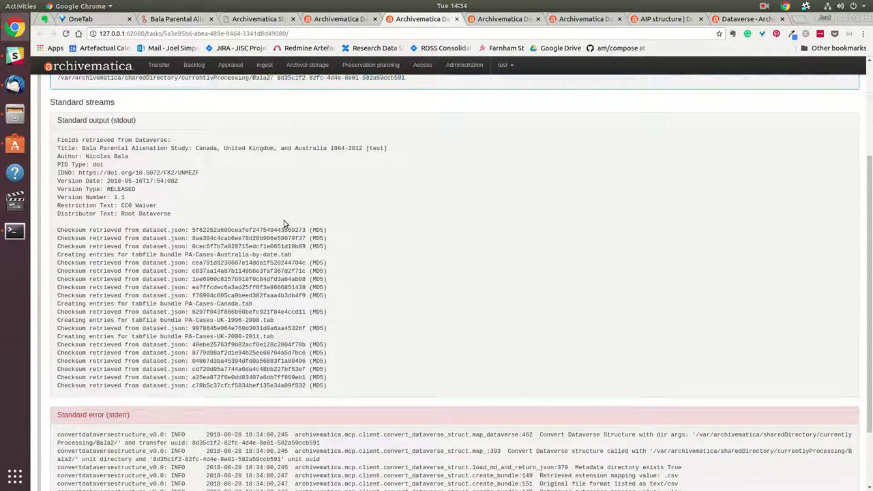
triple_click(48, 210)
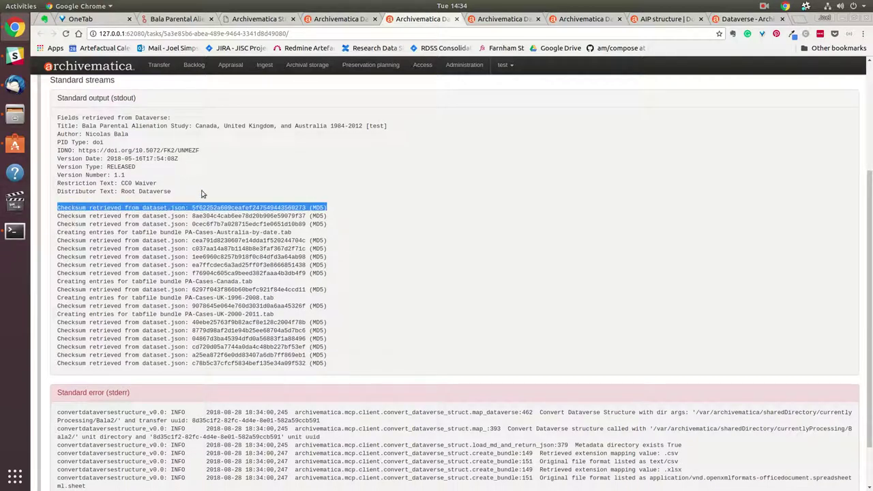
scroll(333, 289, "down", 2)
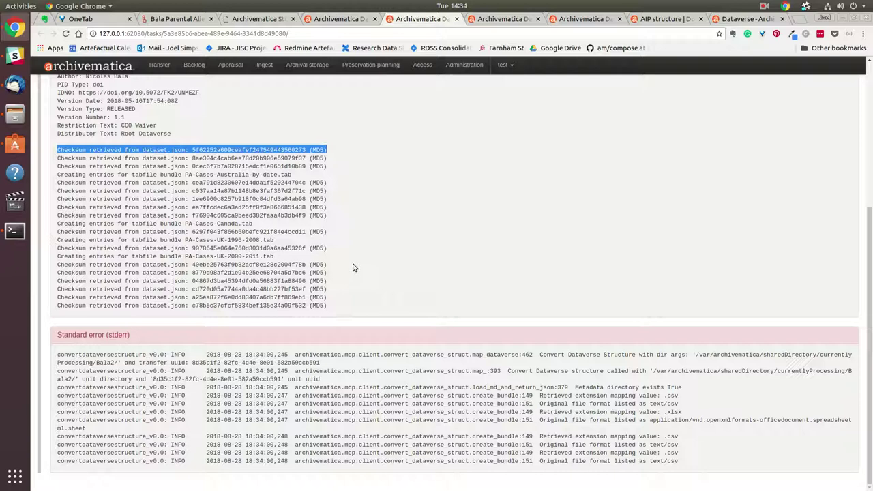
scroll(182, 217, "up", 7)
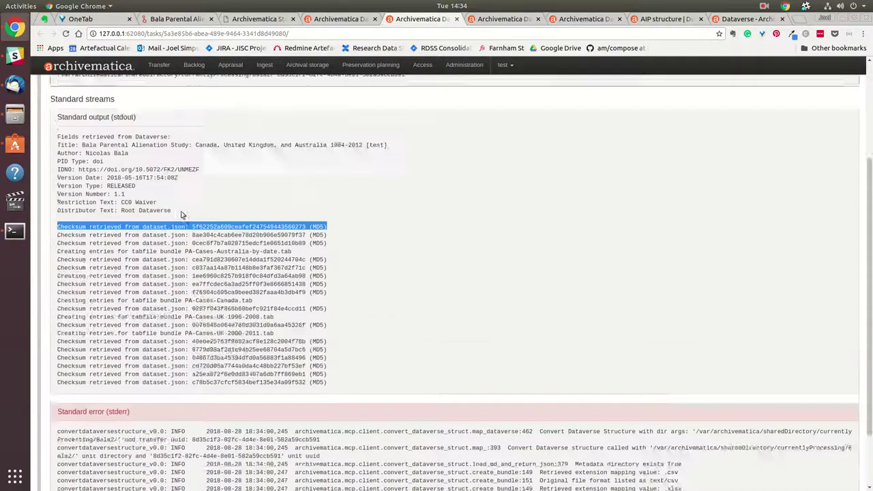
scroll(205, 190, "up", 1)
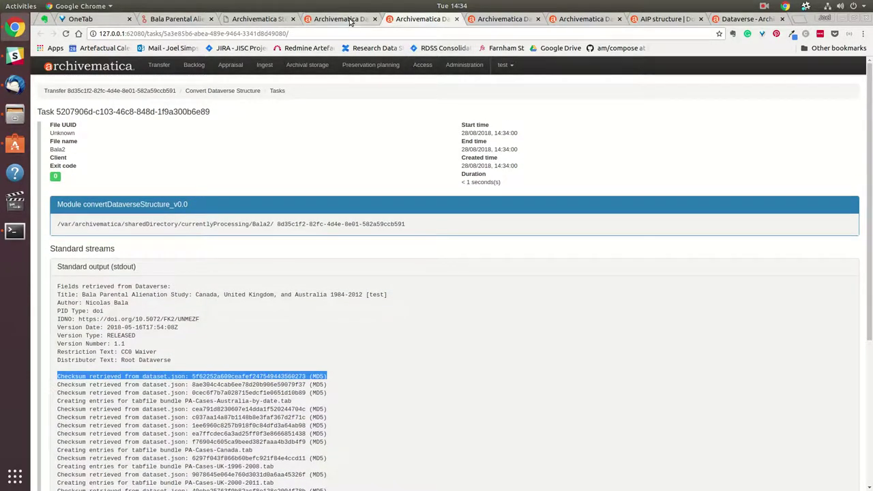
Step: From the dashboard, open the Verify metadata directory checksums task under Verify transfer checksums, highlight its checksum.md5 line and close the task page
left_click(355, 21)
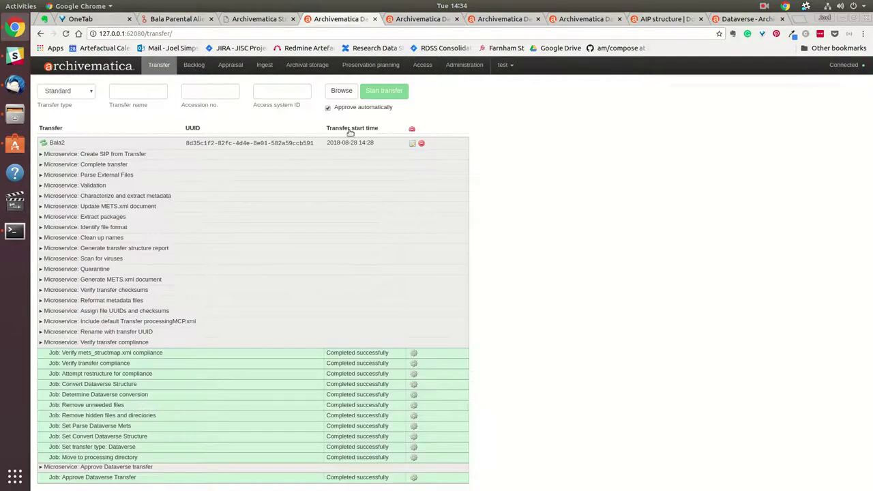
left_click(40, 291)
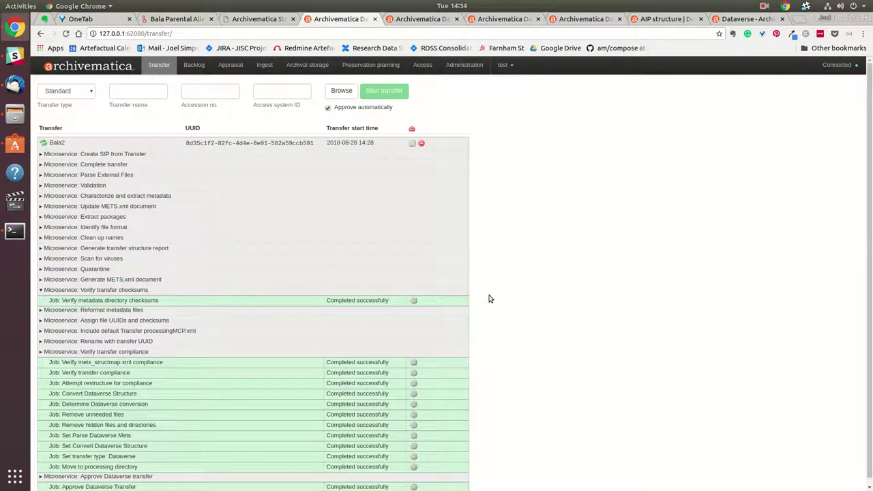
left_click(414, 302)
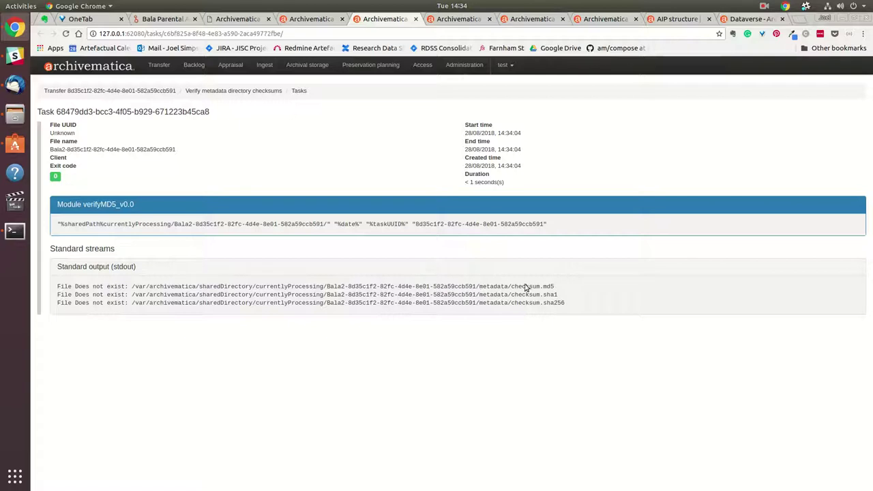
left_click_drag(558, 289, 76, 291)
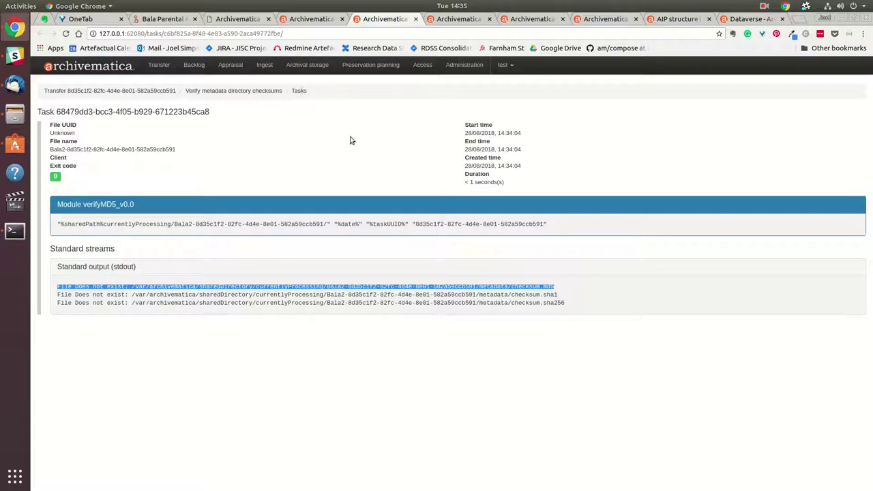
left_click(415, 19)
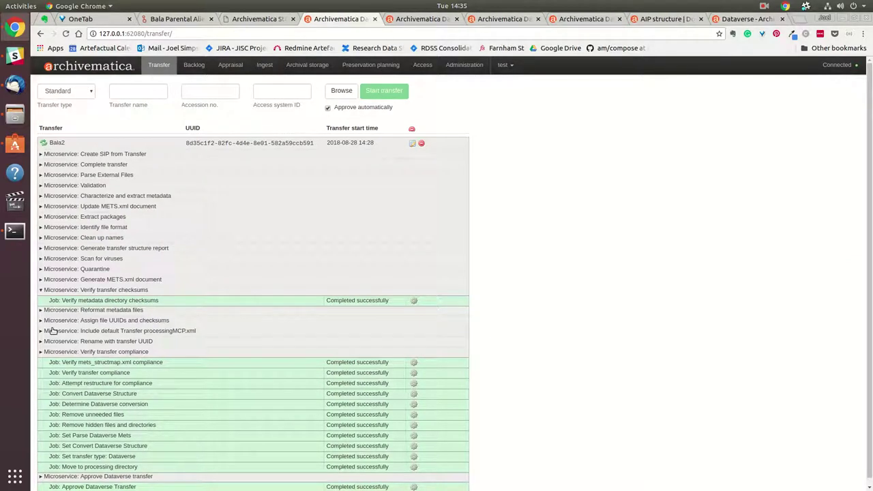
Step: Expand the Bala2 transfer's Parse External Files microservice and review its Parse Dataverse METS XML job among the completed jobs
left_click(40, 176)
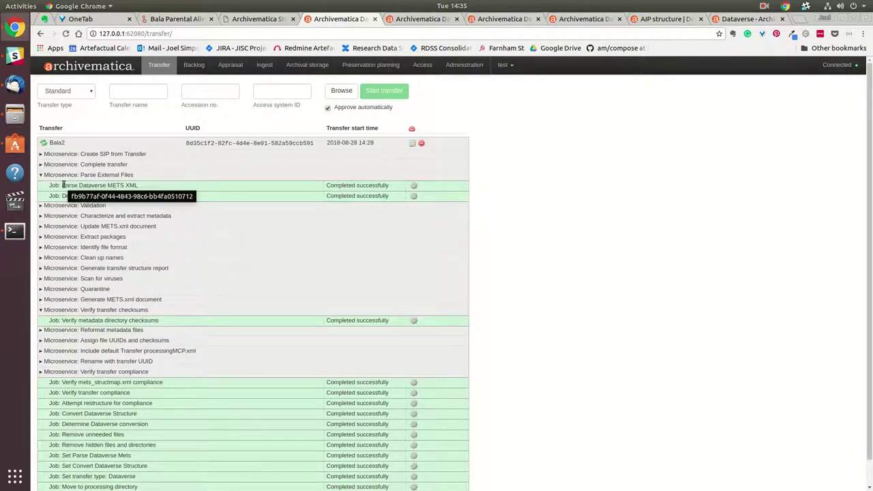
triple_click(68, 186)
left_click(154, 186)
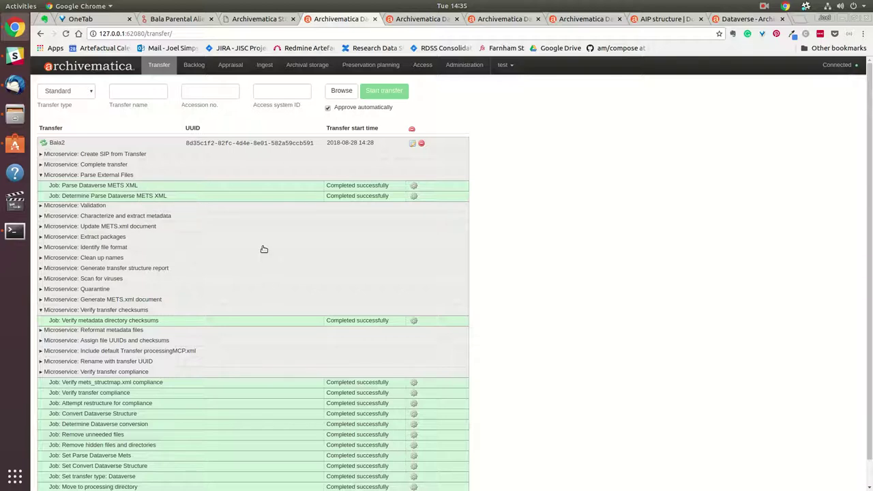
scroll(264, 249, "down", 1)
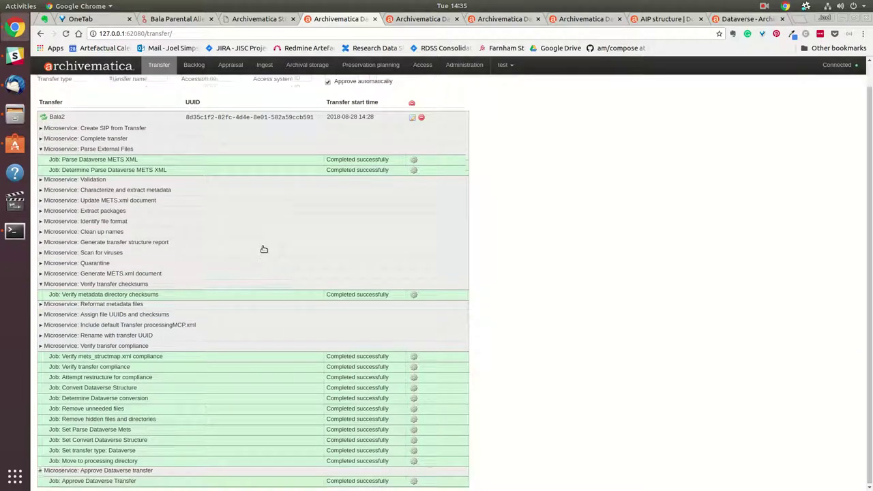
scroll(149, 179, "up", 1)
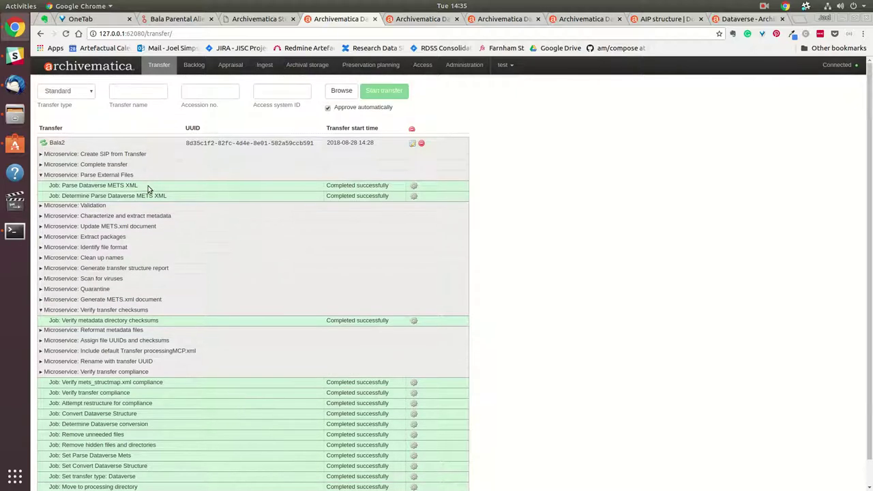
scroll(243, 238, "down", 1)
scroll(238, 234, "up", 1)
scroll(238, 234, "down", 1)
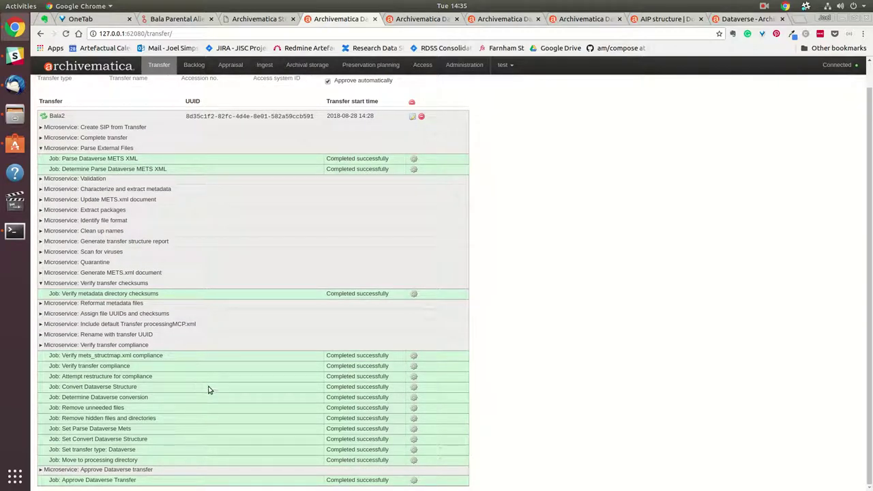
scroll(208, 389, "up", 1)
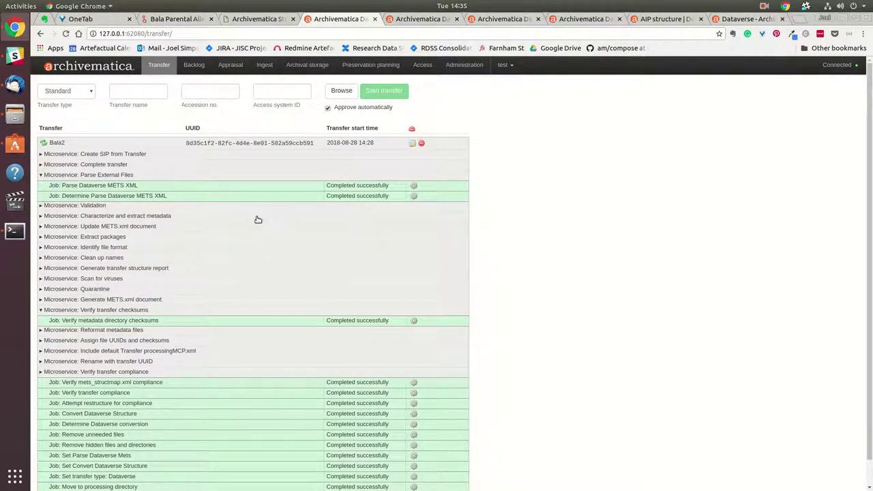
Step: Show the ingest jobs and expand the Generate AIP METS microservice of the Bala2 package
left_click(264, 65)
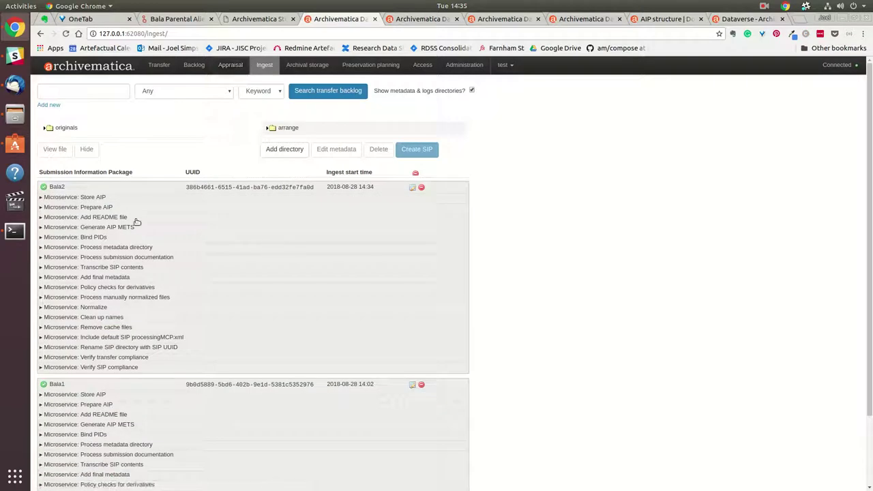
left_click(40, 227)
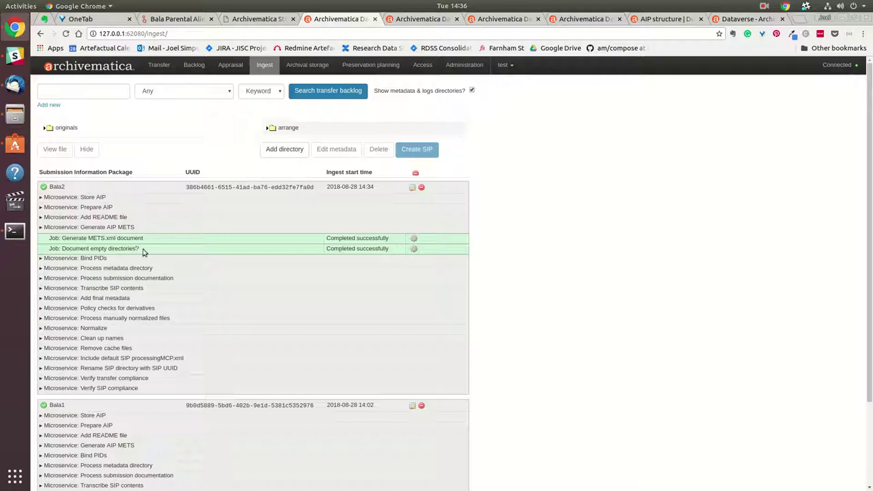
Step: Download the Bala2 AIP from archival storage and extract the downloaded 7z archive
left_click(300, 66)
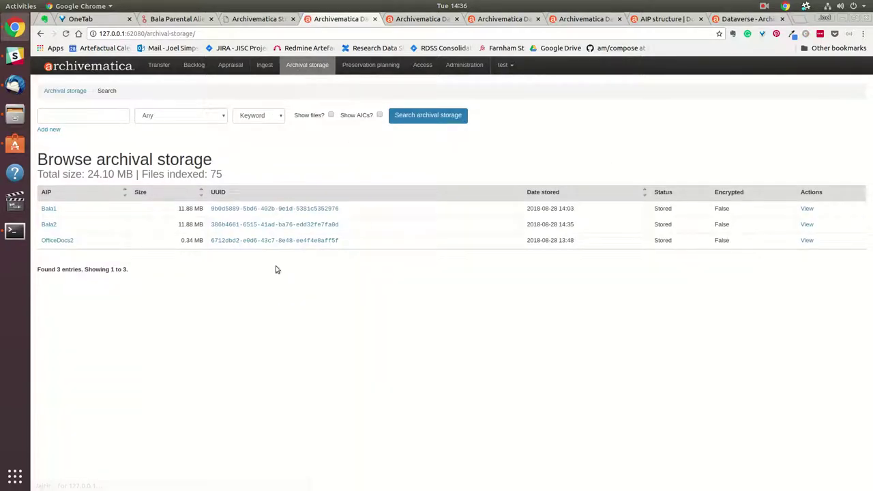
left_click(49, 225)
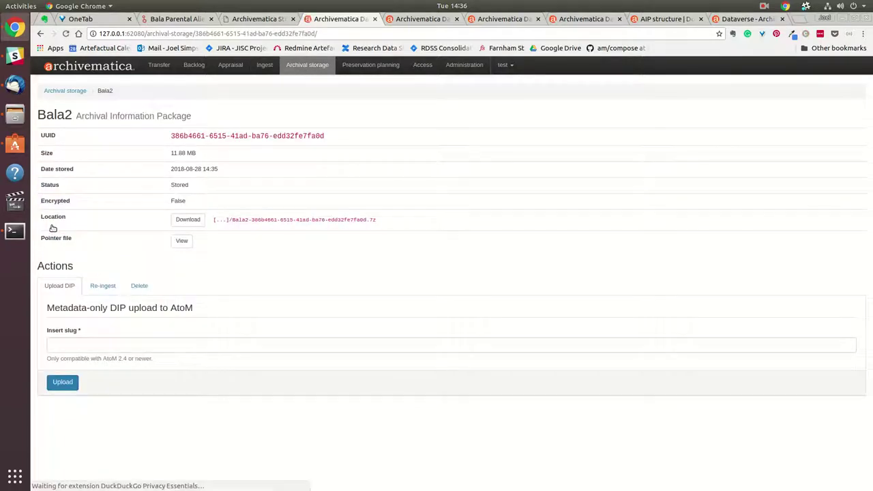
left_click(197, 221)
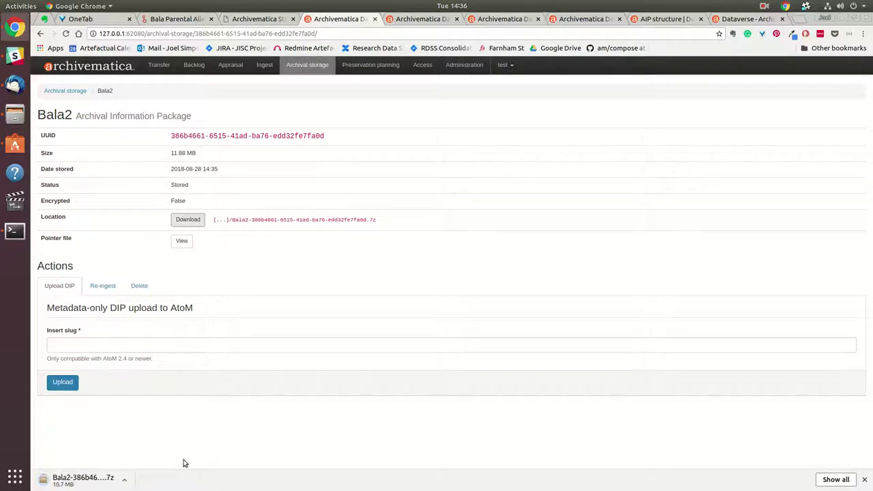
left_click(78, 477)
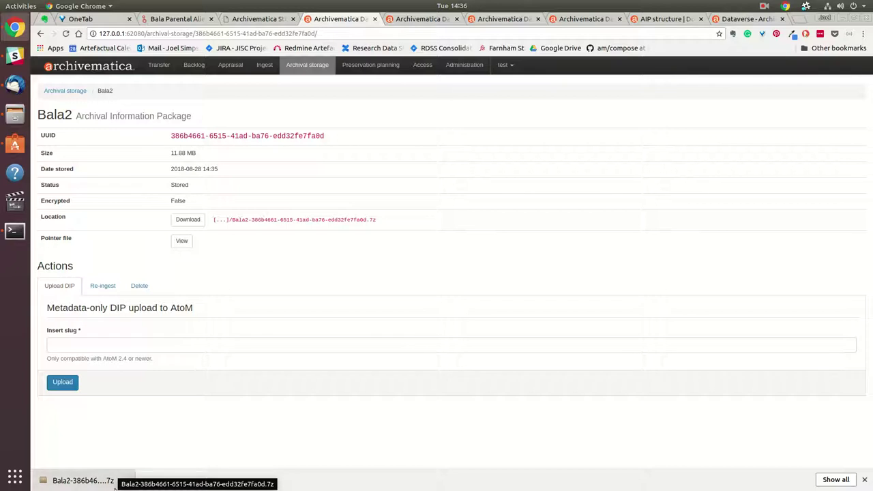
Step: In the file manager, expand the extracted Bala2 package's data, objects, submissionDocumentation and metadata folders down to the transfer's metadata files
left_click(15, 113)
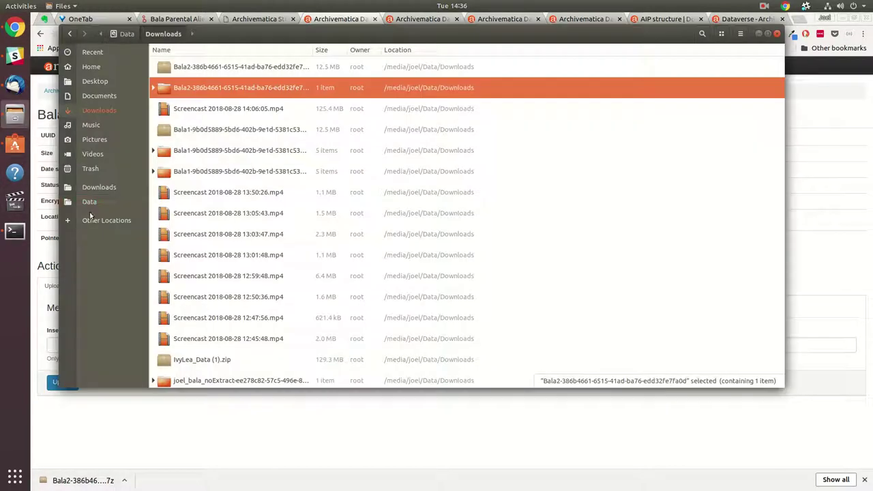
left_click(152, 90)
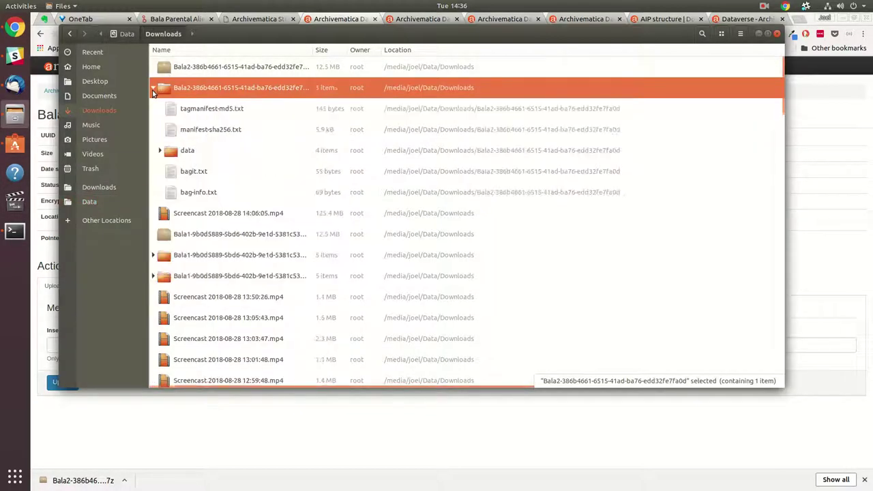
left_click(161, 151)
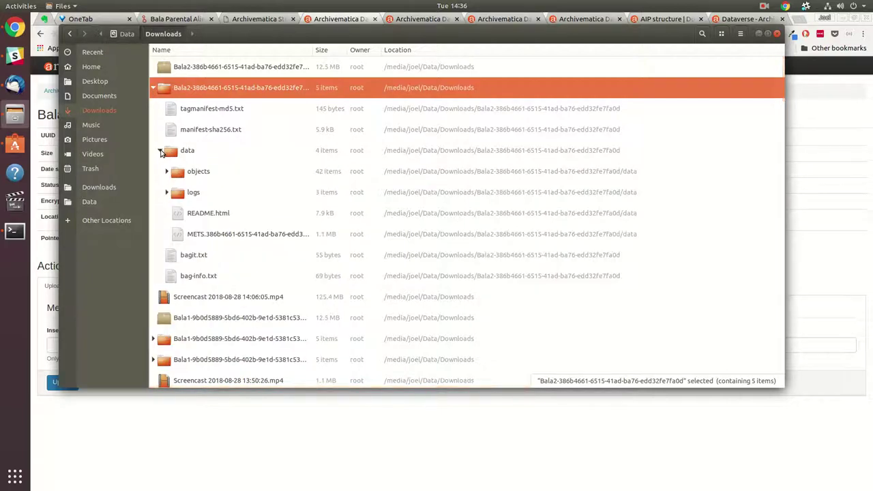
left_click(166, 171)
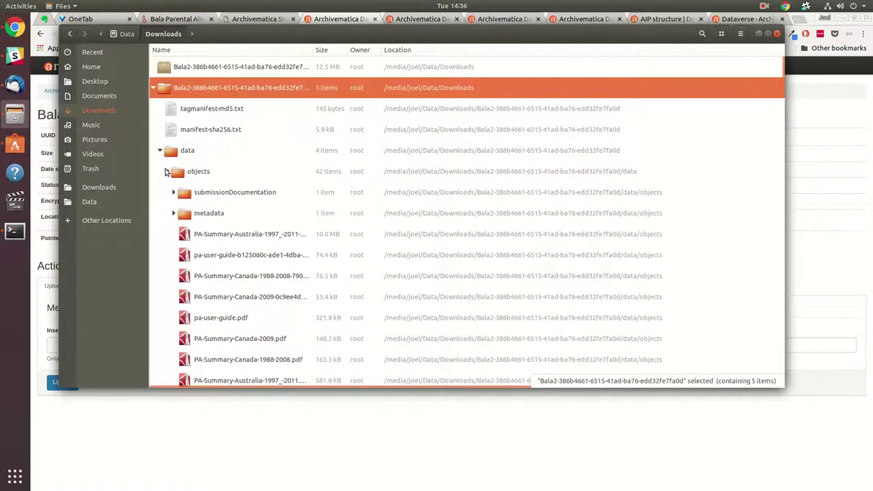
left_click(174, 192)
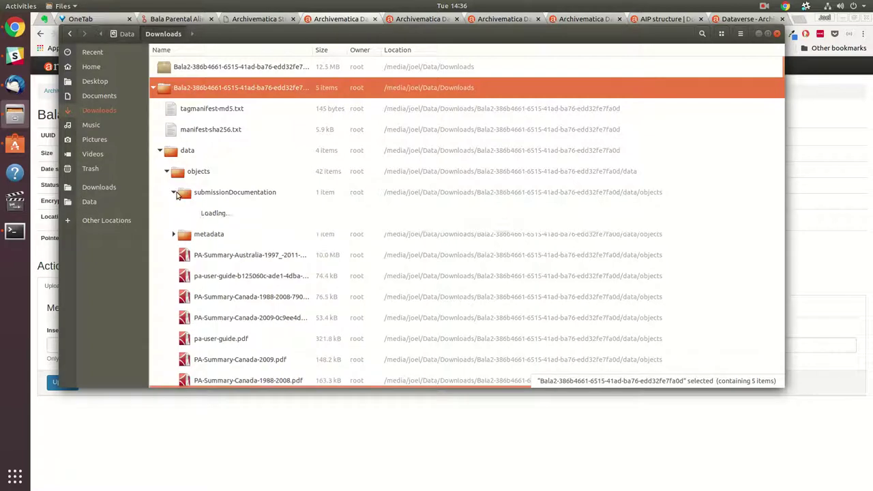
left_click(174, 234)
left_click(181, 254)
left_click(187, 275)
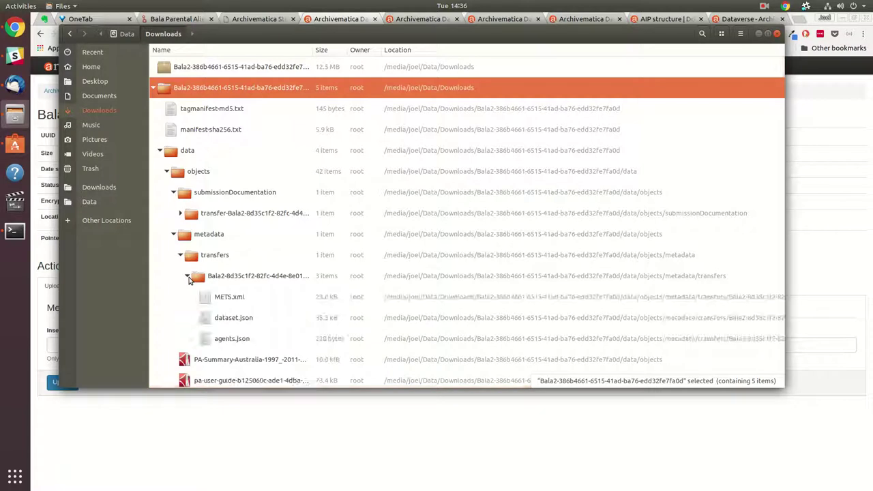
Step: Open the transfer's METS.xml in the text editor and highlight the Root Dataverse distributor entry in the DDI codebook
left_click(235, 298)
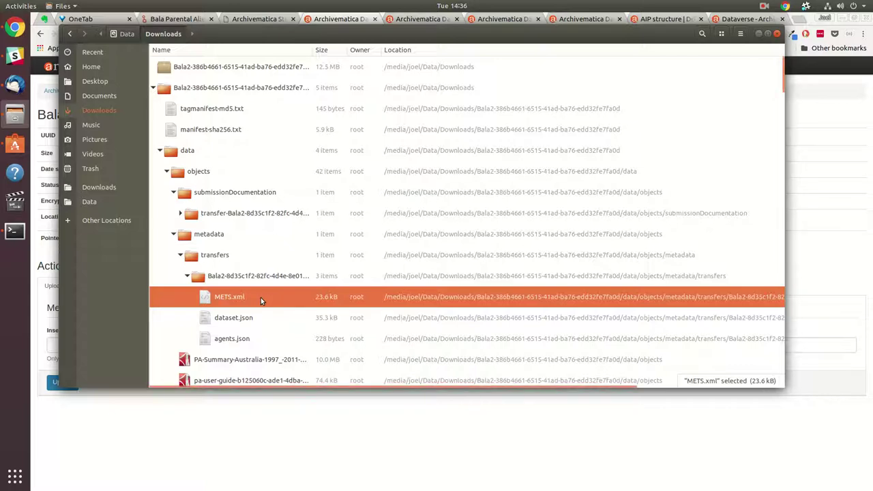
double_click(261, 298)
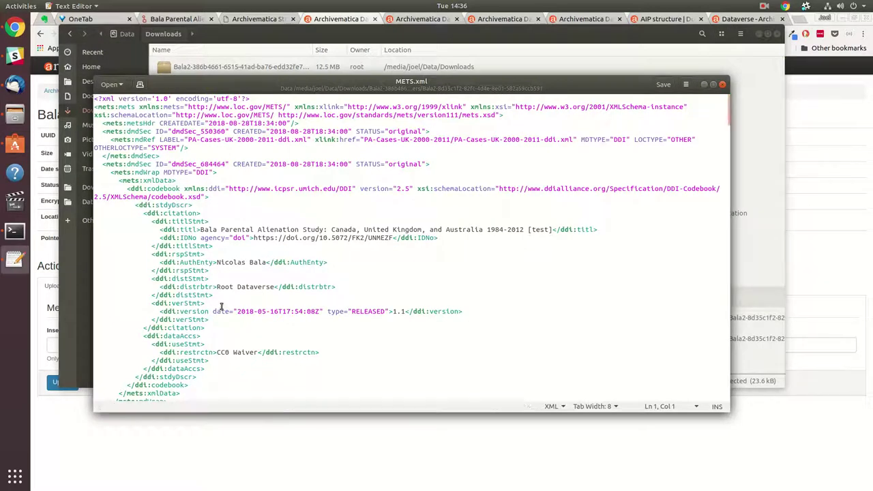
left_click_drag(219, 286, 276, 290)
scroll(294, 341, "down", 5)
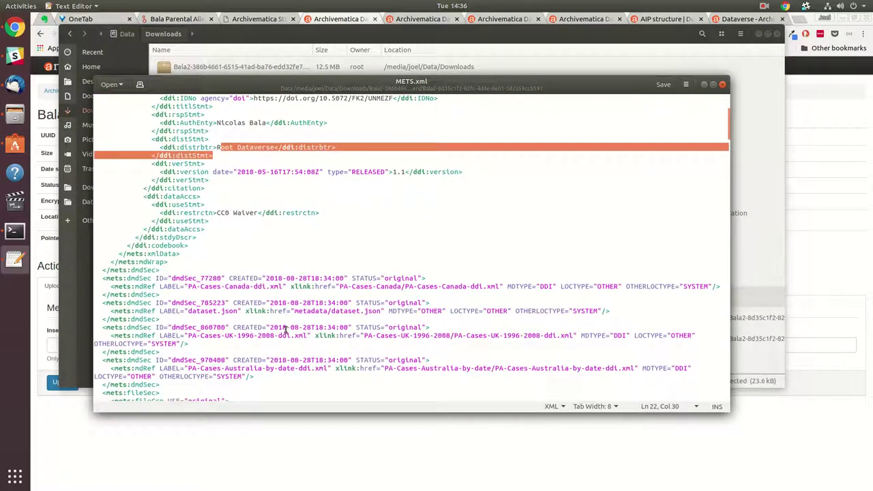
Step: Review the METS.xml file section, highlighting the opening lines of the "original" and "metadata" file groups
scroll(285, 330, "down", 4)
scroll(285, 330, "down", 2)
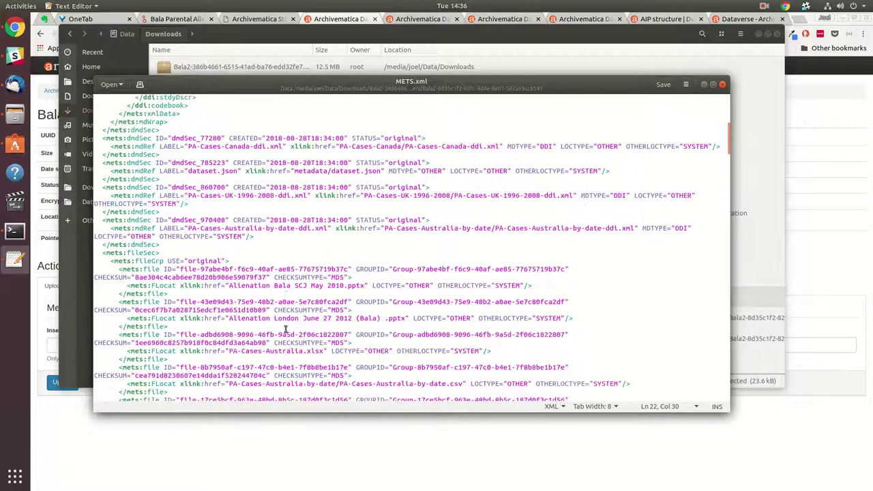
left_click_drag(228, 260, 88, 258)
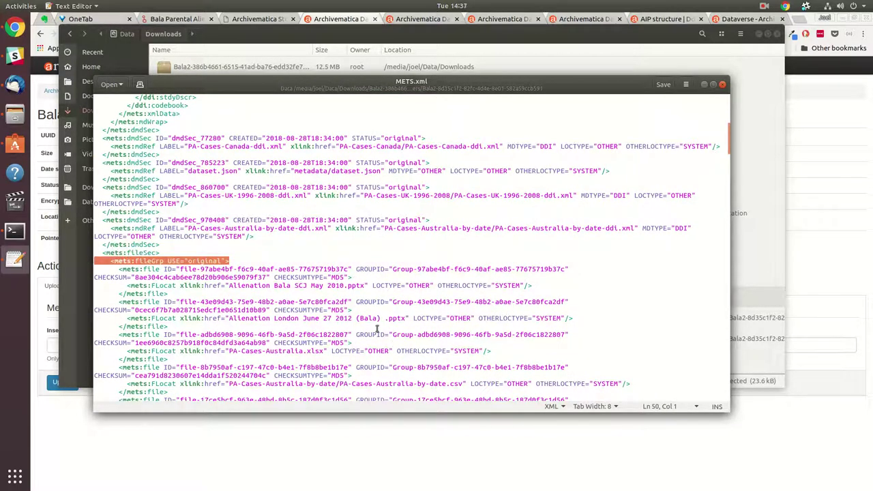
scroll(376, 330, "down", 10)
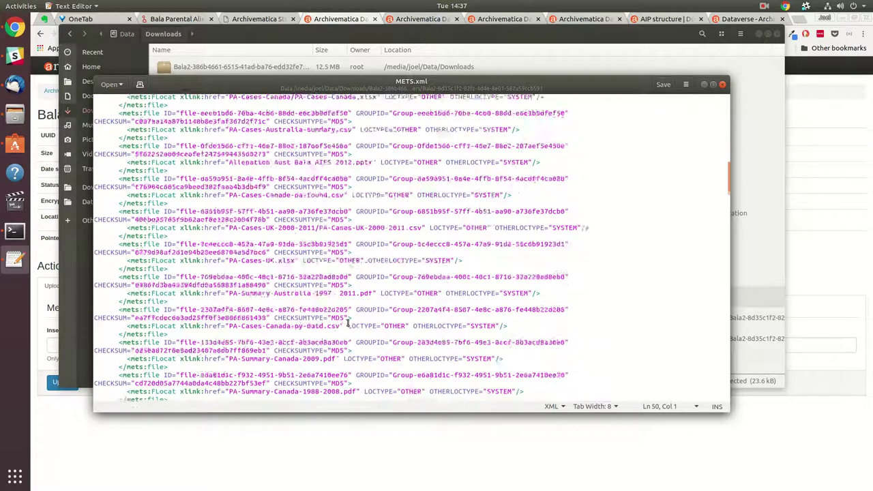
scroll(348, 325, "down", 3)
scroll(343, 322, "down", 5)
left_click_drag(235, 206, 123, 206)
scroll(278, 219, "down", 10)
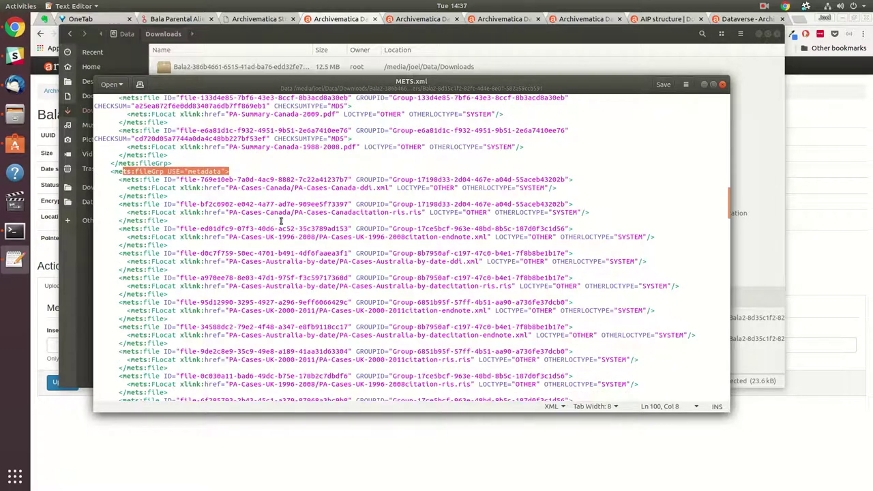
Step: Go back over the original file entries in METS.xml, highlight the "derivative" file group's opening line and review its RData and tab files
scroll(280, 221, "up", 10)
scroll(281, 221, "up", 15)
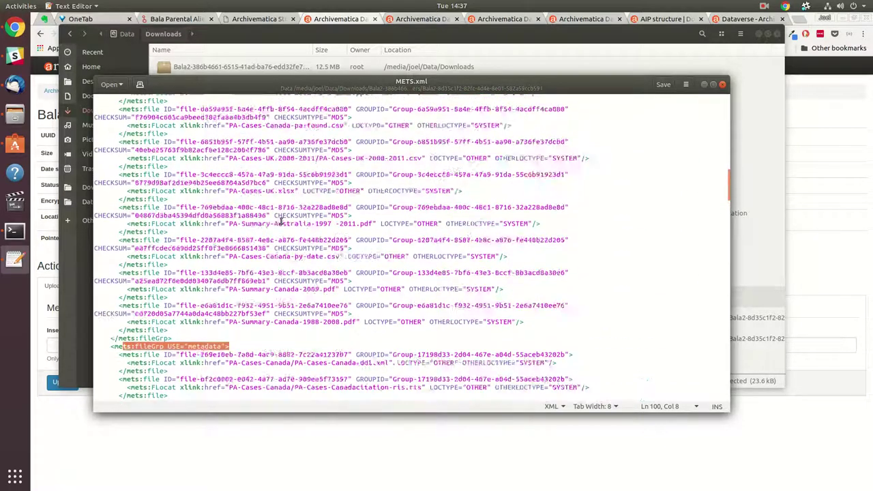
scroll(280, 221, "up", 5)
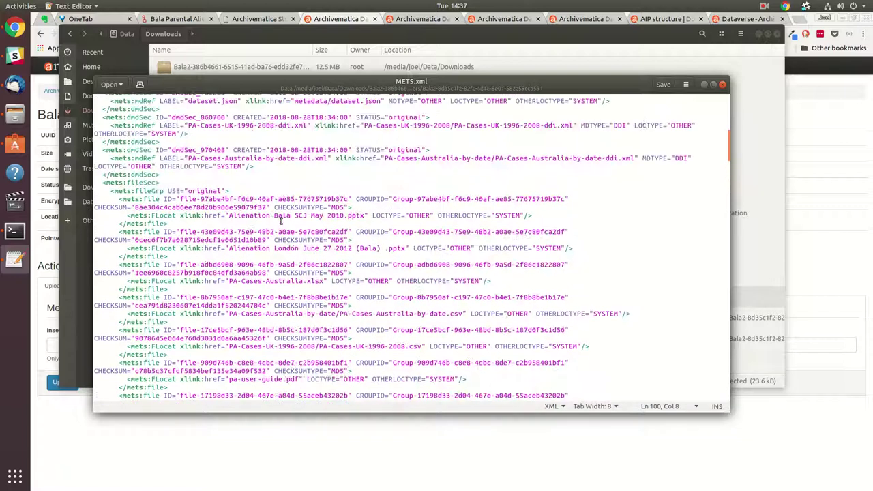
scroll(280, 221, "up", 7)
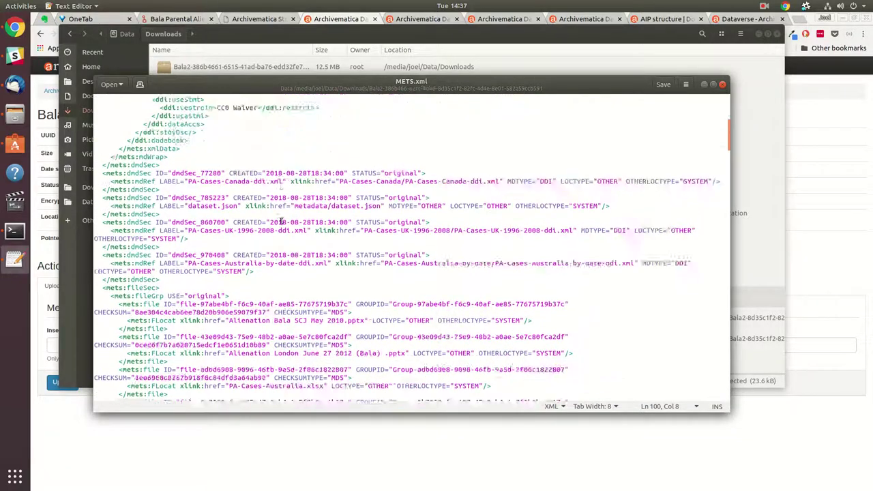
scroll(280, 222, "down", 12)
scroll(280, 221, "down", 10)
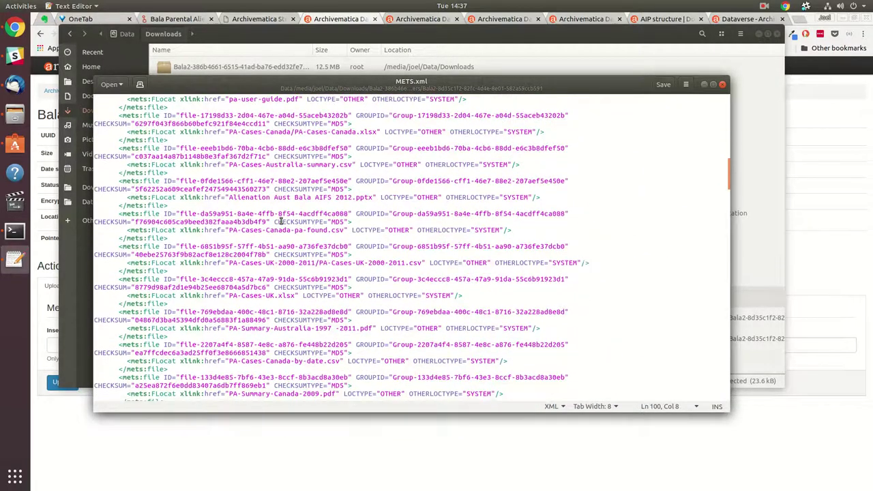
scroll(280, 222, "down", 10)
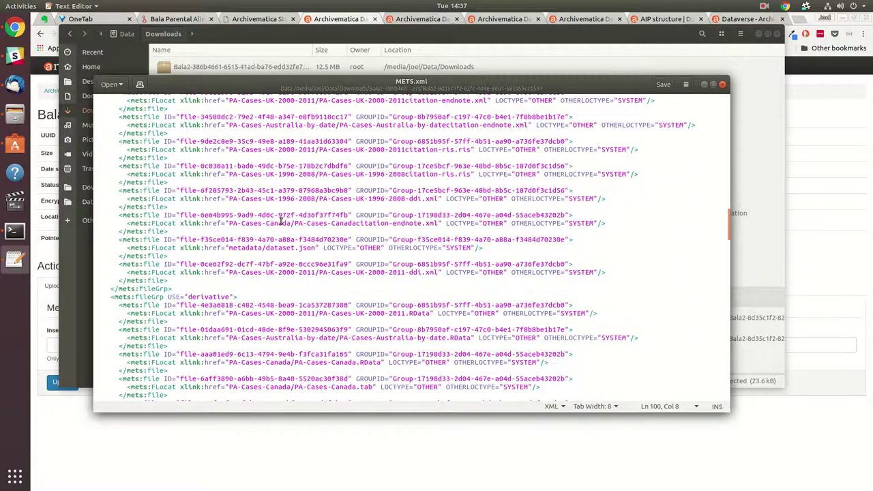
left_click_drag(258, 261, 75, 265)
scroll(316, 283, "down", 1)
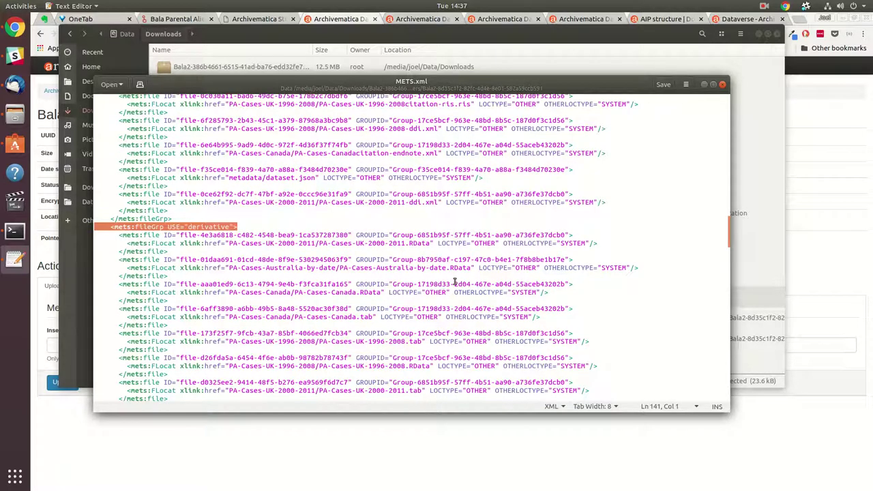
scroll(454, 281, "down", 2)
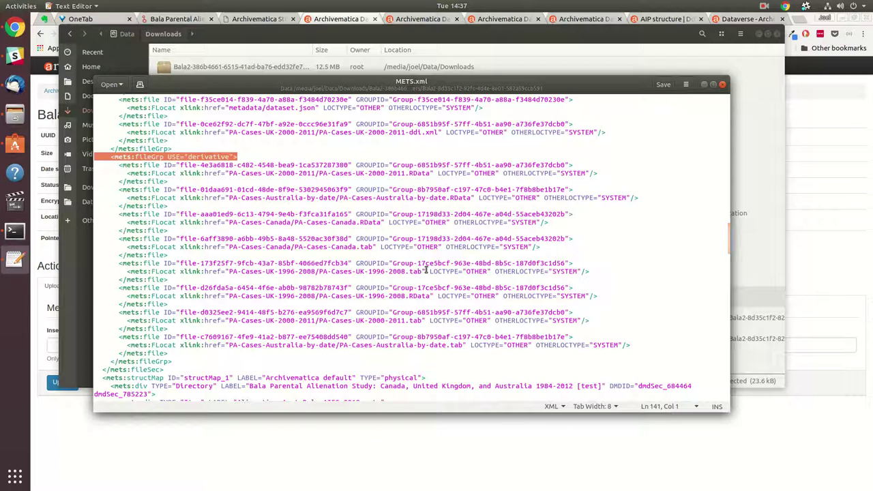
left_click(724, 86)
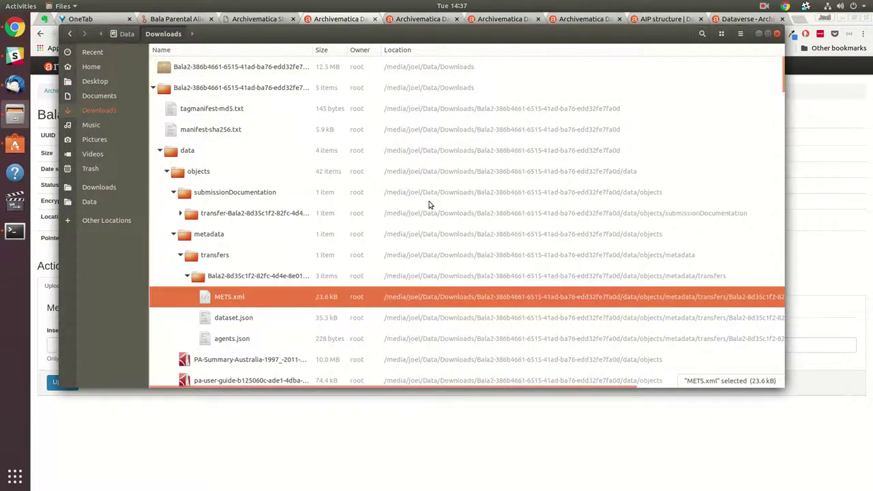
scroll(201, 281, "down", 5)
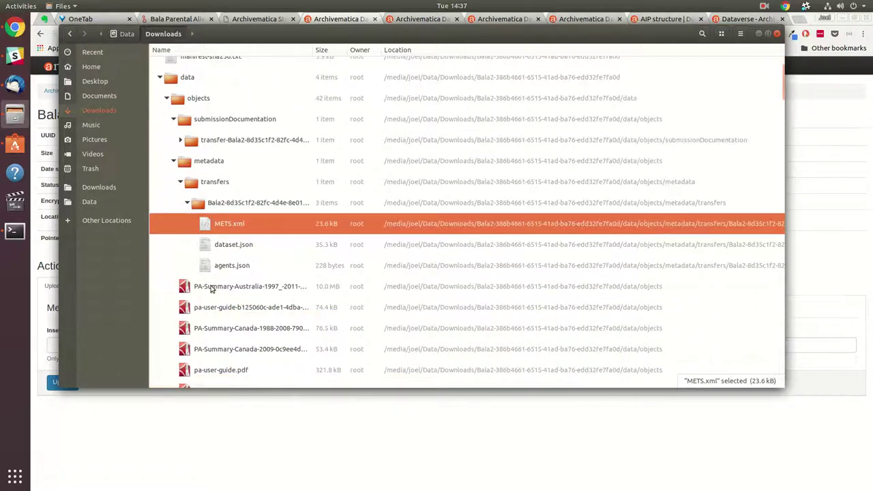
scroll(206, 285, "down", 15)
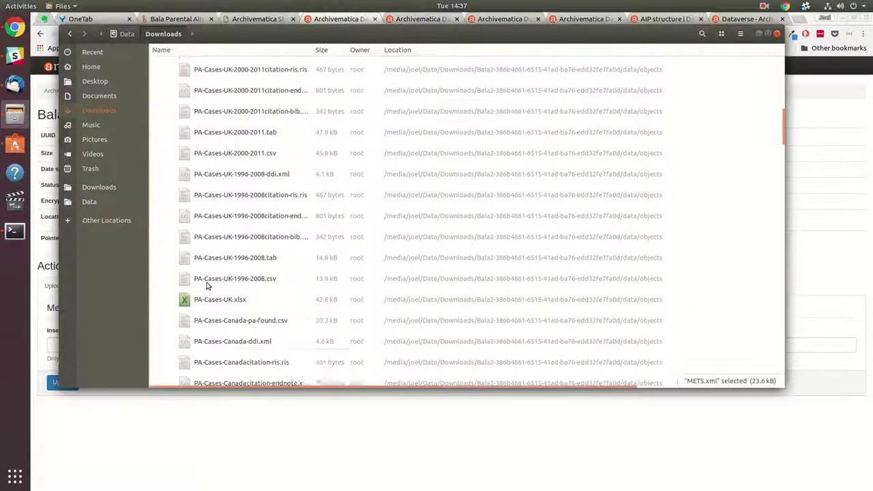
scroll(203, 283, "down", 6)
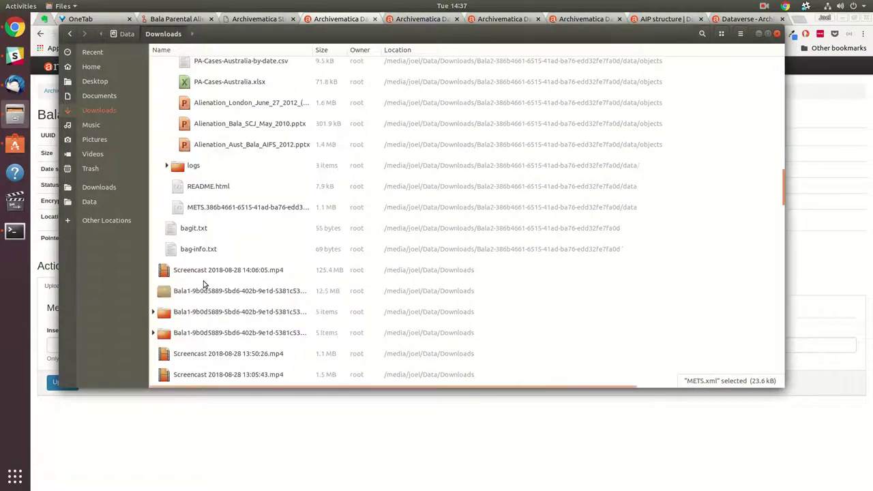
left_click(217, 208)
double_click(240, 203)
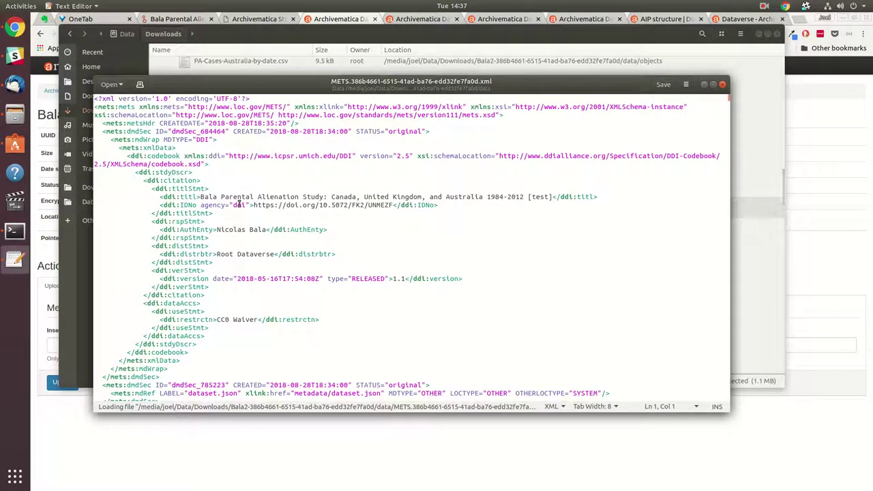
Step: Switch to the Archivematica Storage Service in the browser and copy the Dataverse space's agent name, Archivematica Dataverse Transfer
key("ctrl+f")
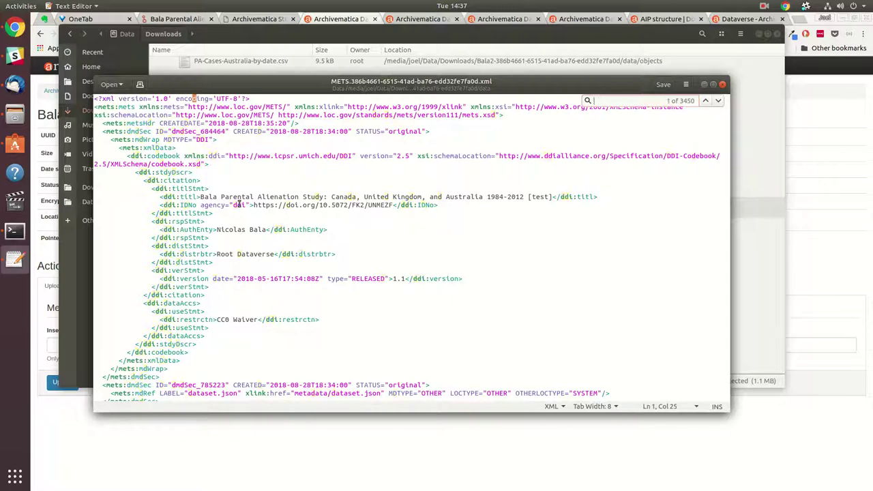
left_click(431, 19)
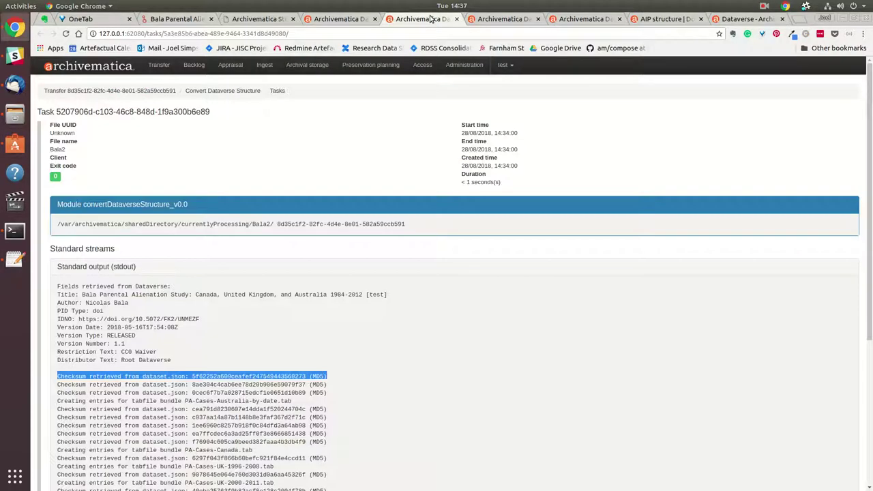
left_click(253, 22)
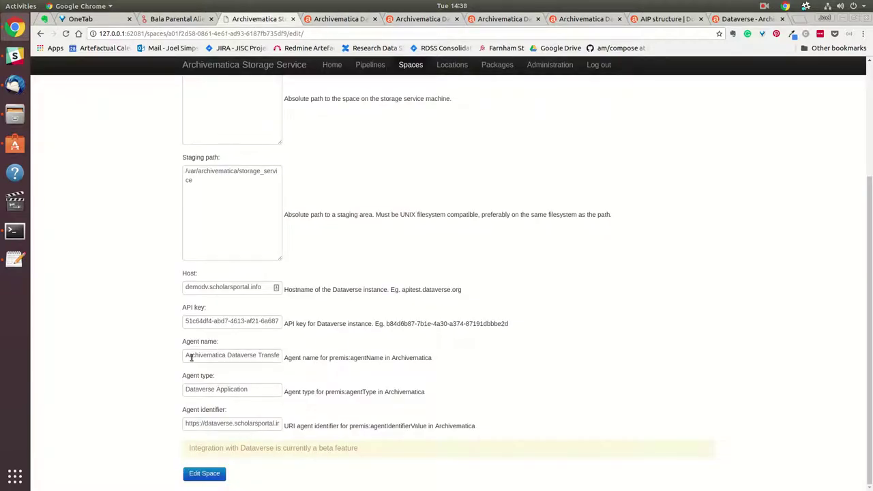
left_click_drag(185, 356, 454, 376)
key("ctrl+c")
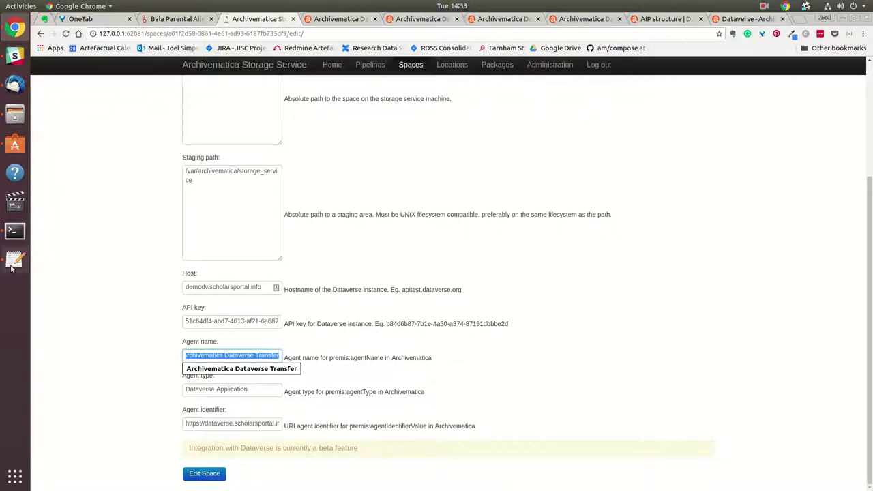
Step: Return to the AIP METS file in the text editor and search it for the copied agent name, Archivematica Dataverse Transfer
left_click(11, 266)
key("ctrl+f")
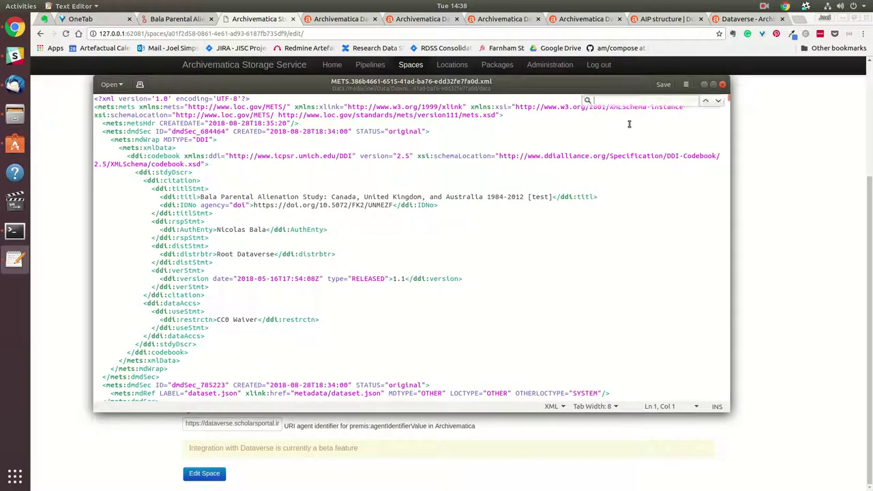
key("ctrl+v")
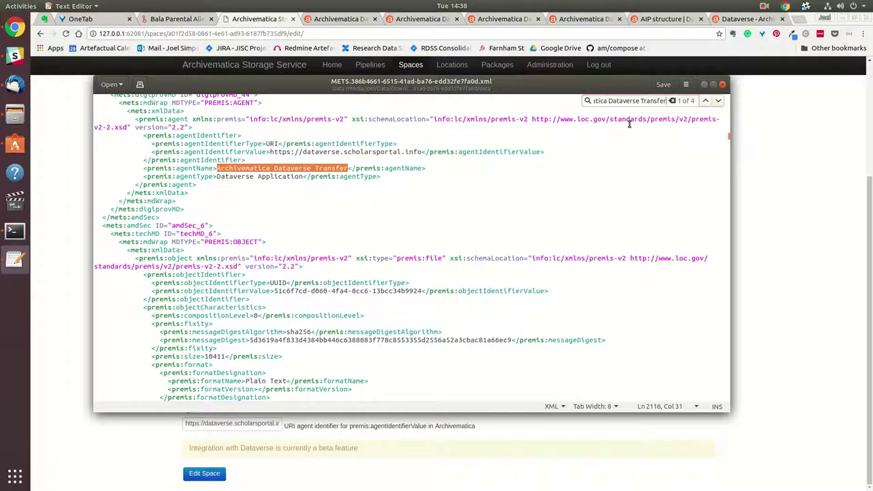
left_click(456, 202)
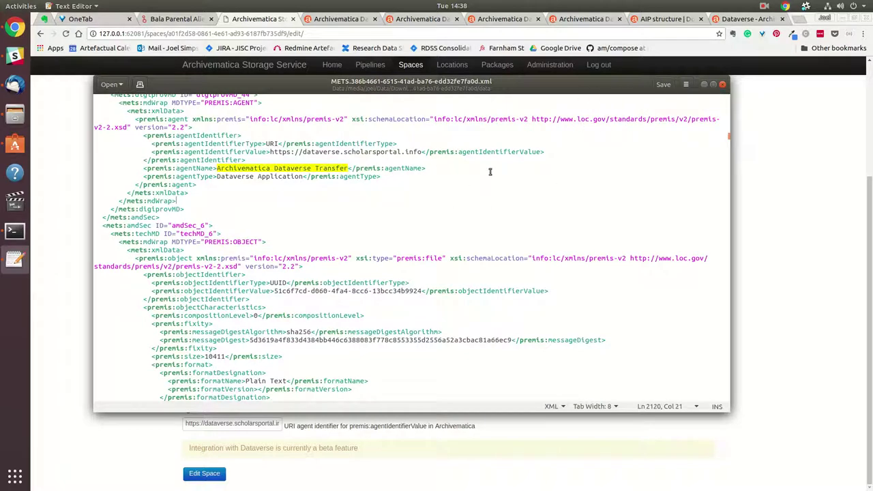